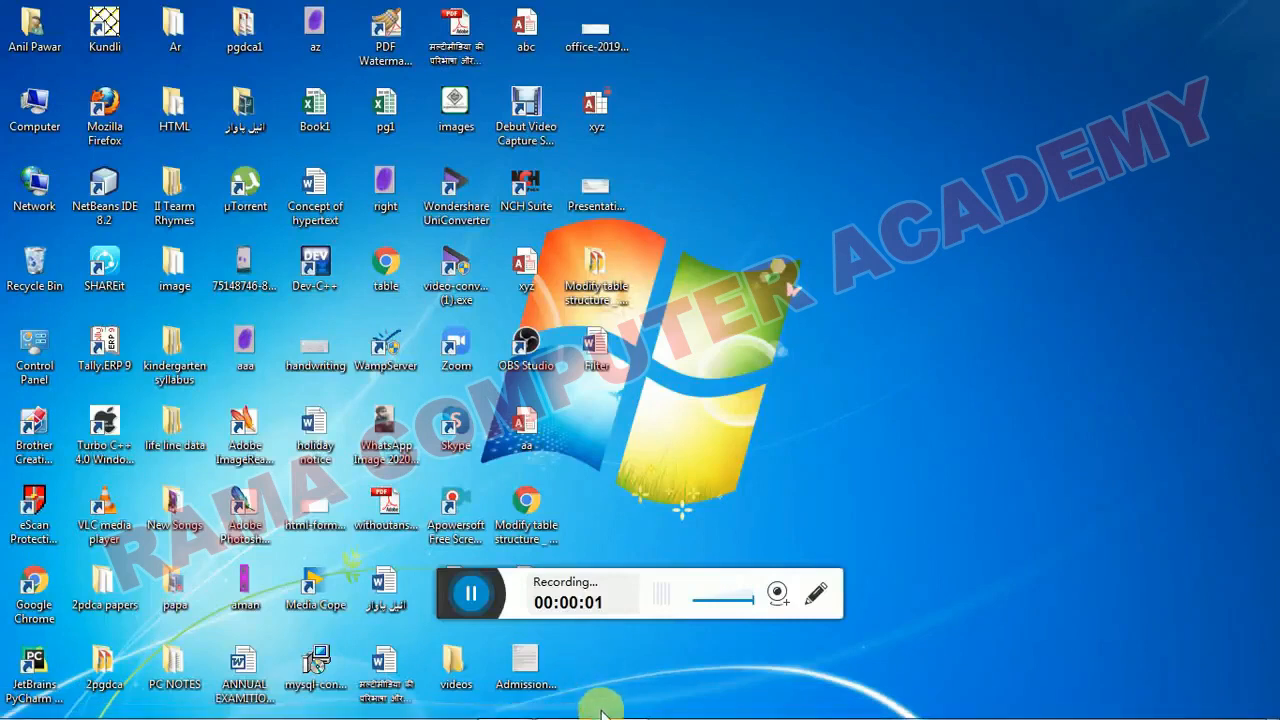
- Switch to the xyz database in Access and look over the commands for creating reports
left_click(620, 703)
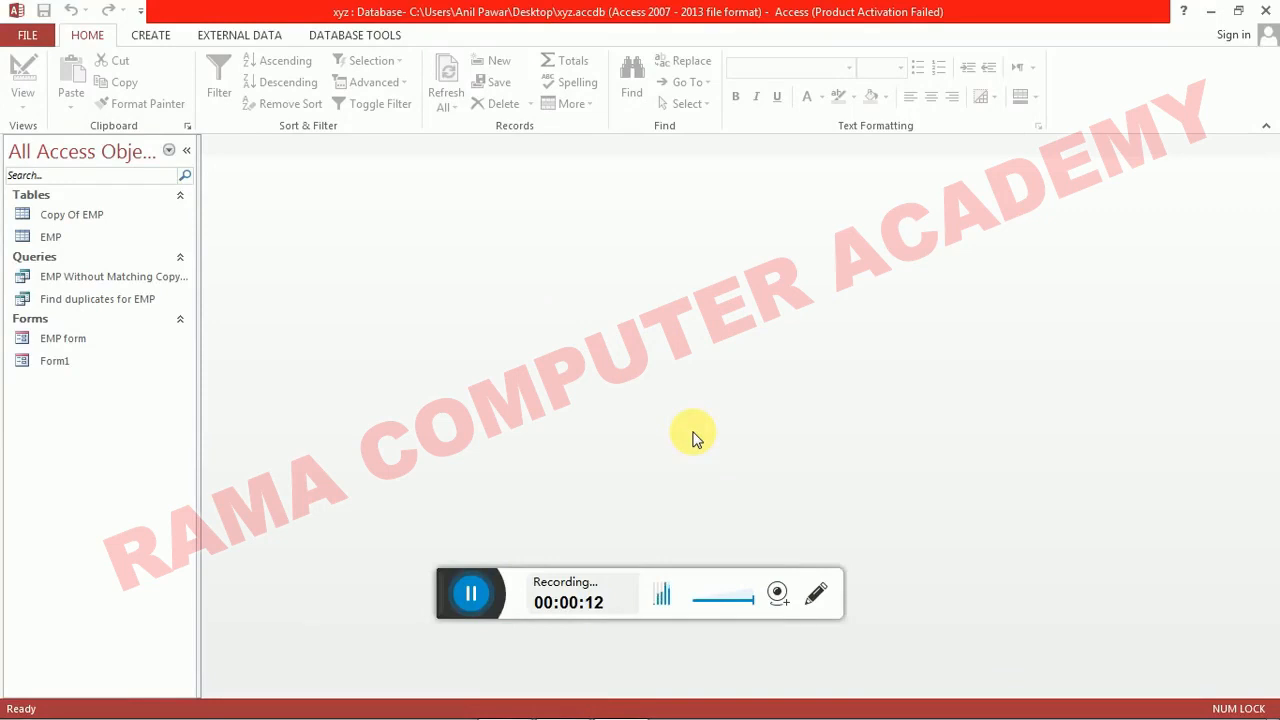
left_click(132, 44)
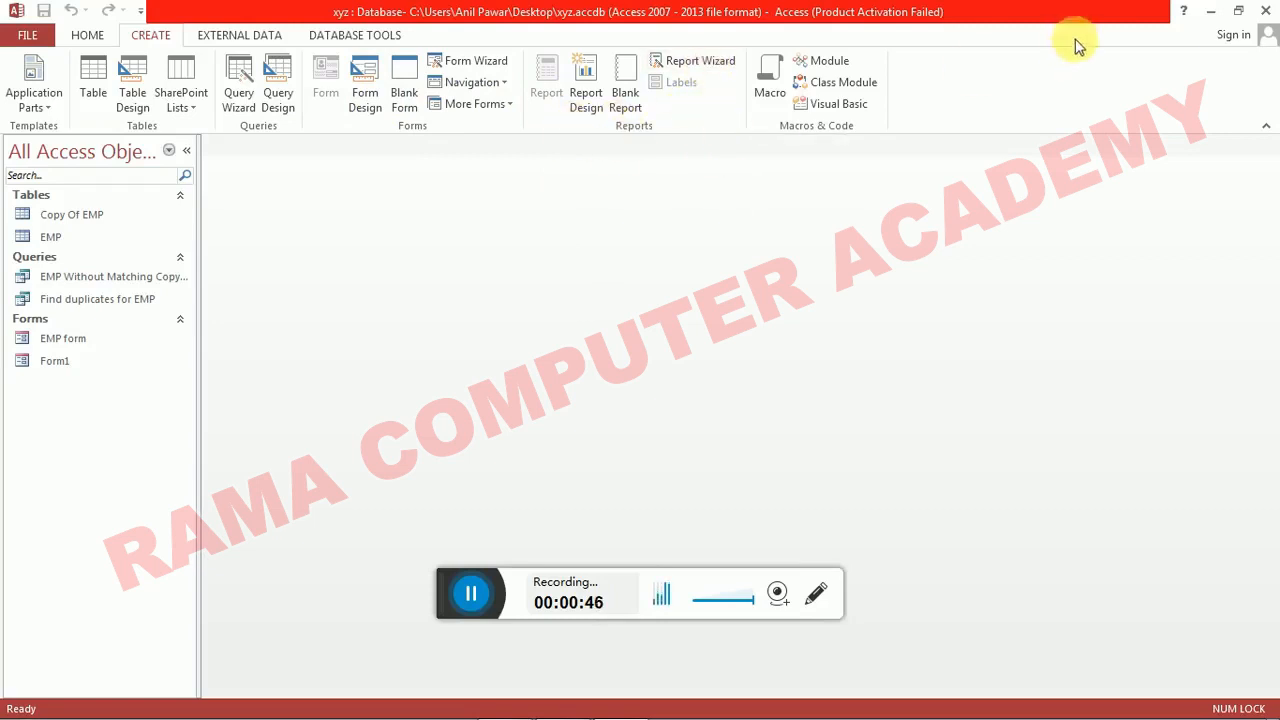
left_click(1210, 11)
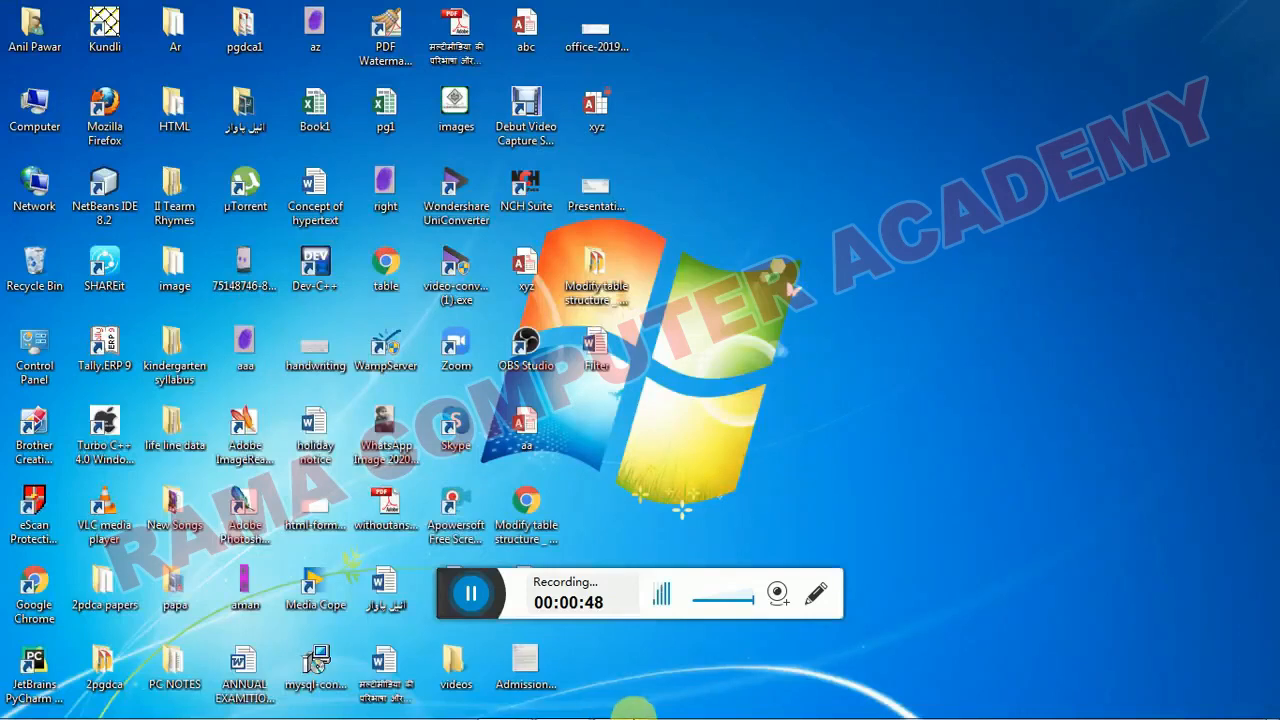
- Switch to the Word notes and read the definition of a report under the "Report in Access" heading
left_click(500, 708)
scroll(390, 200, "up", 2)
left_click(350, 258)
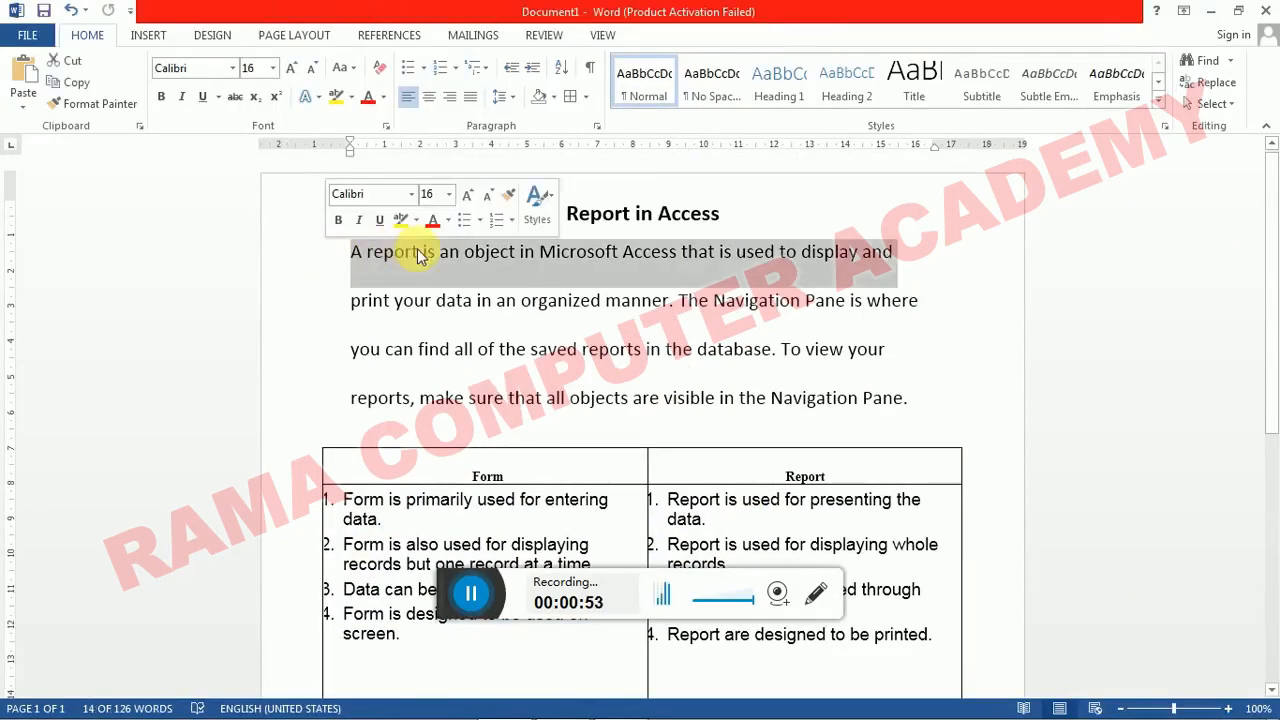
left_click(528, 262)
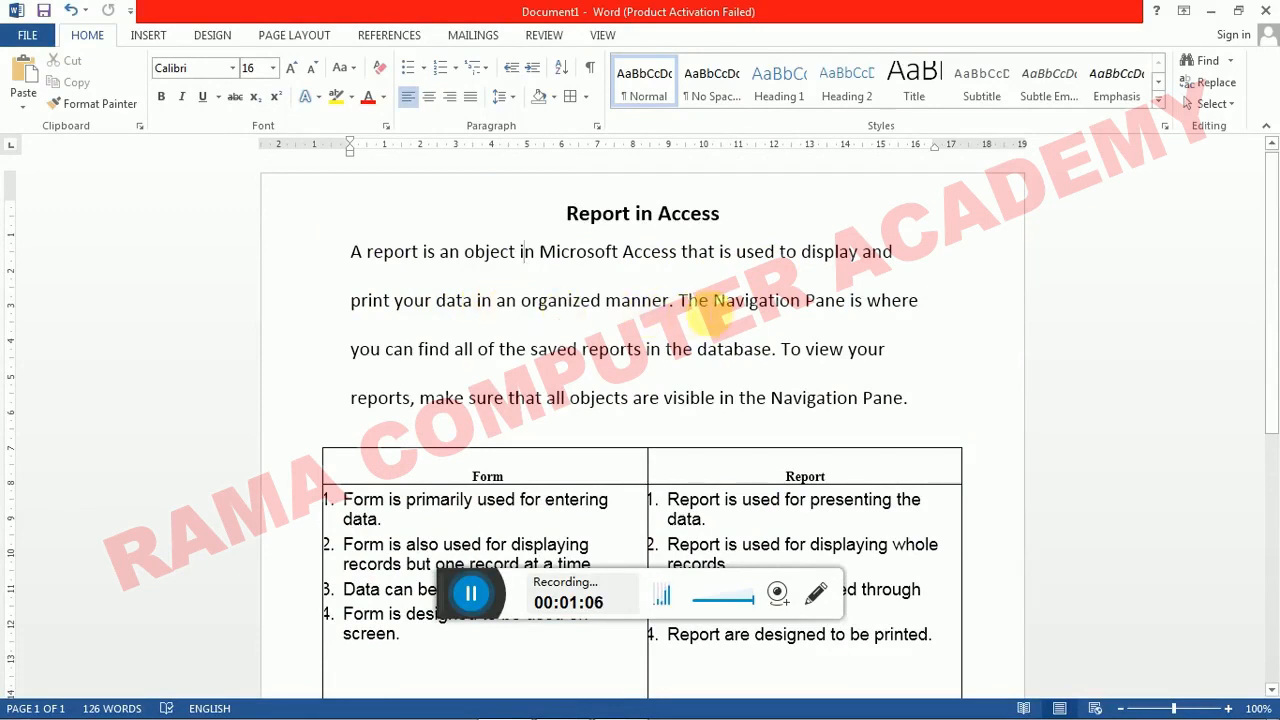
left_click_drag(672, 300, 330, 275)
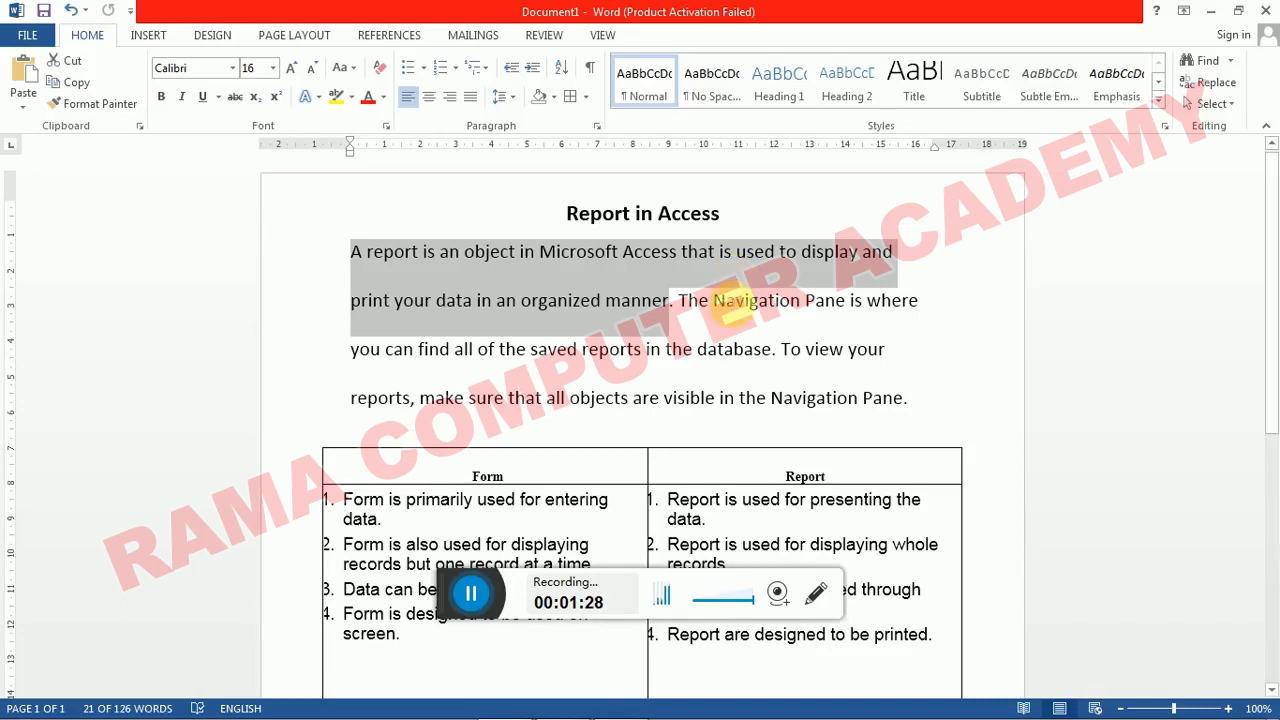
left_click(709, 300)
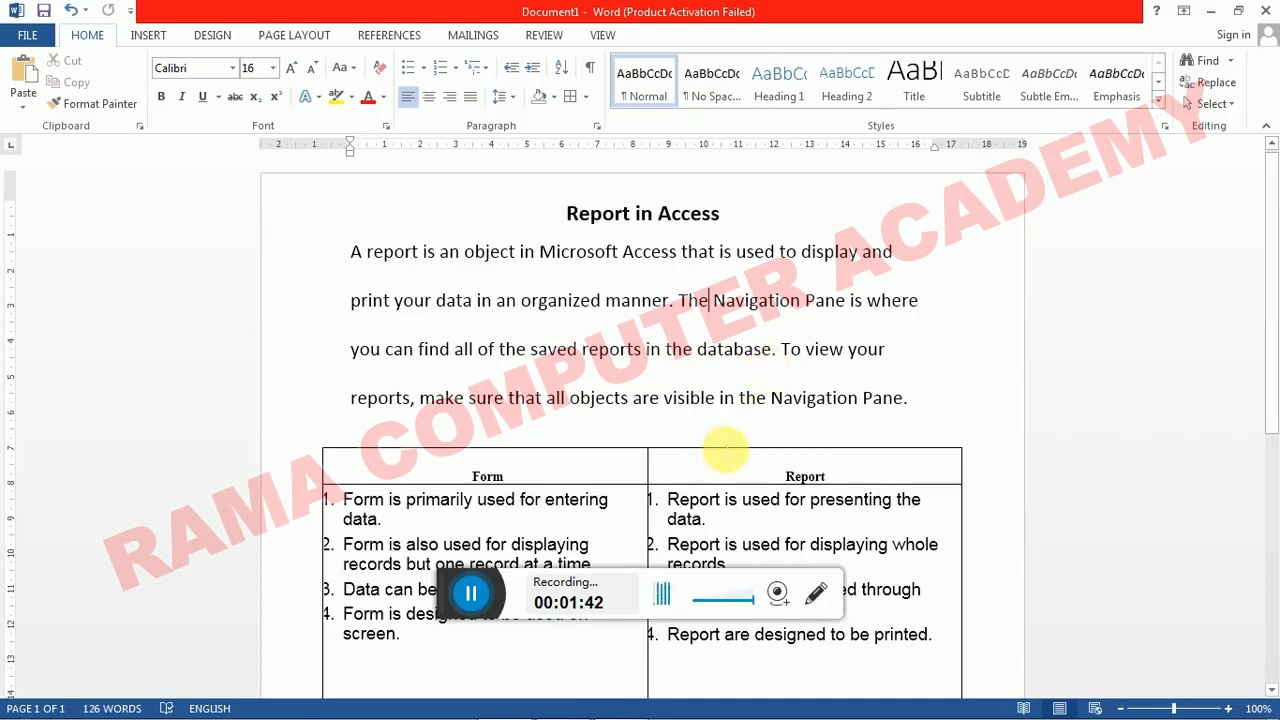
- Compare the notes about the Navigation Pane in Word with the object list of the Access database
key("alt+Tab")
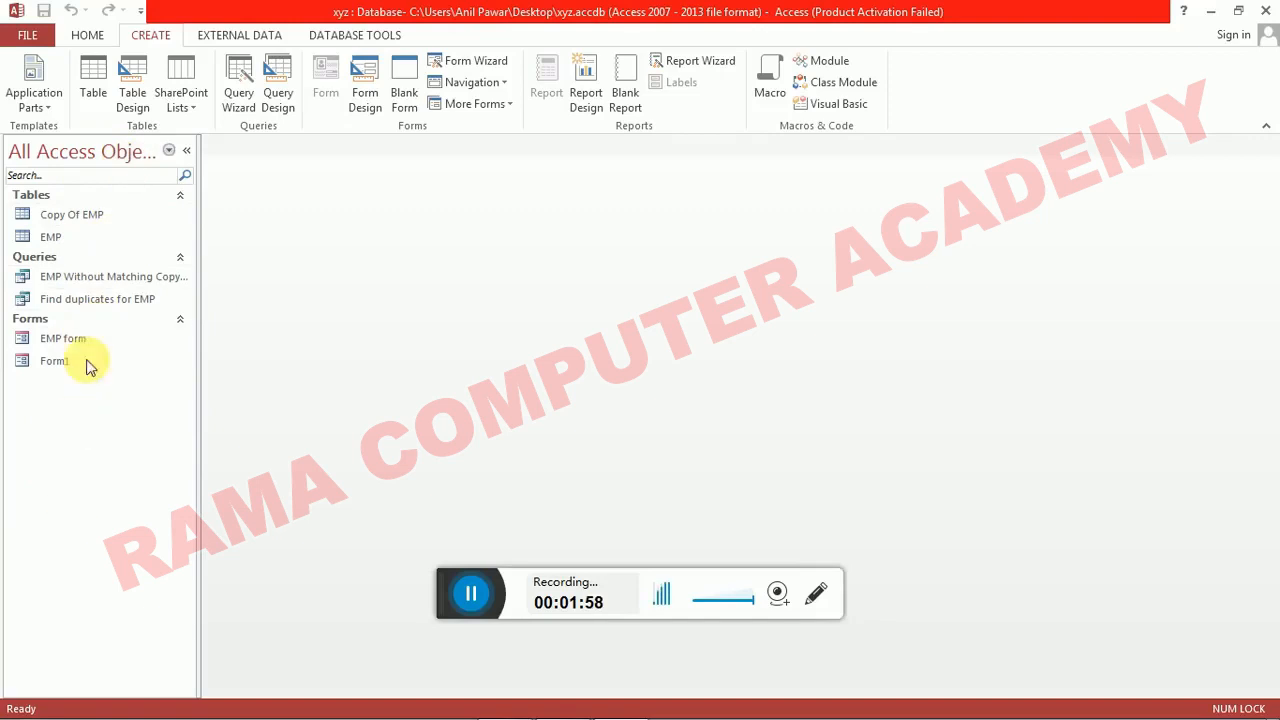
key("alt+Tab")
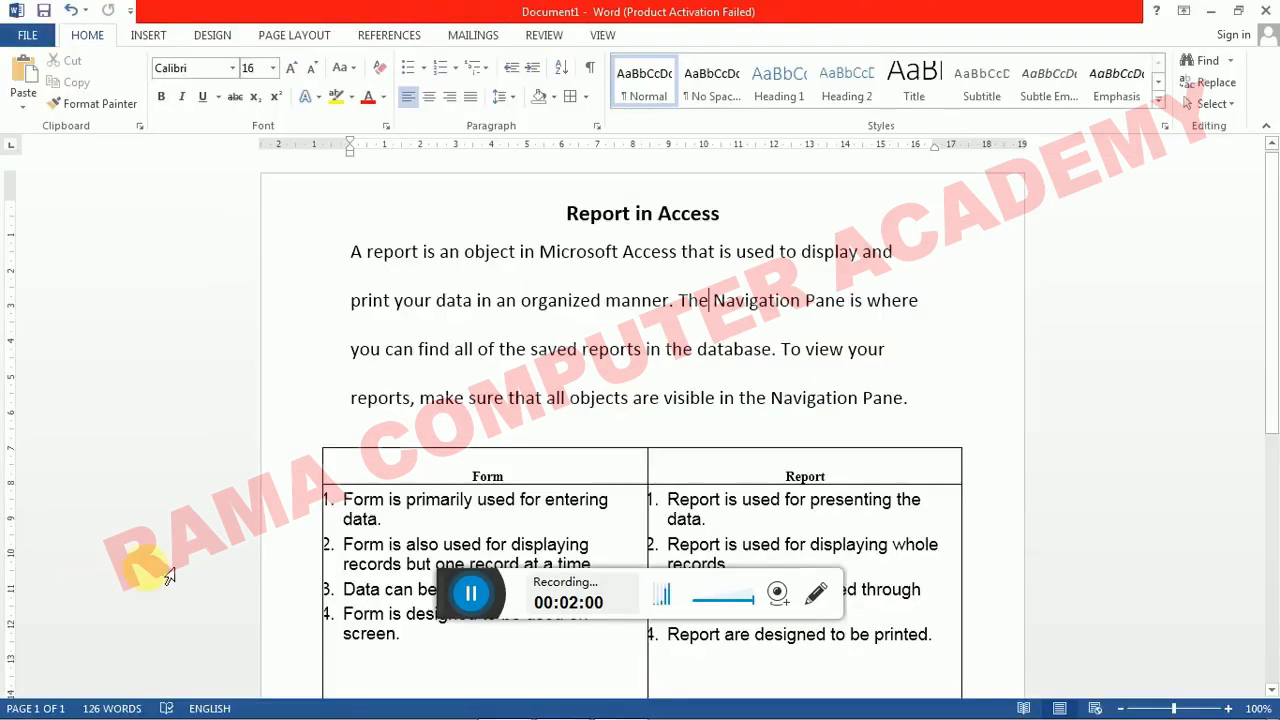
left_click(813, 350)
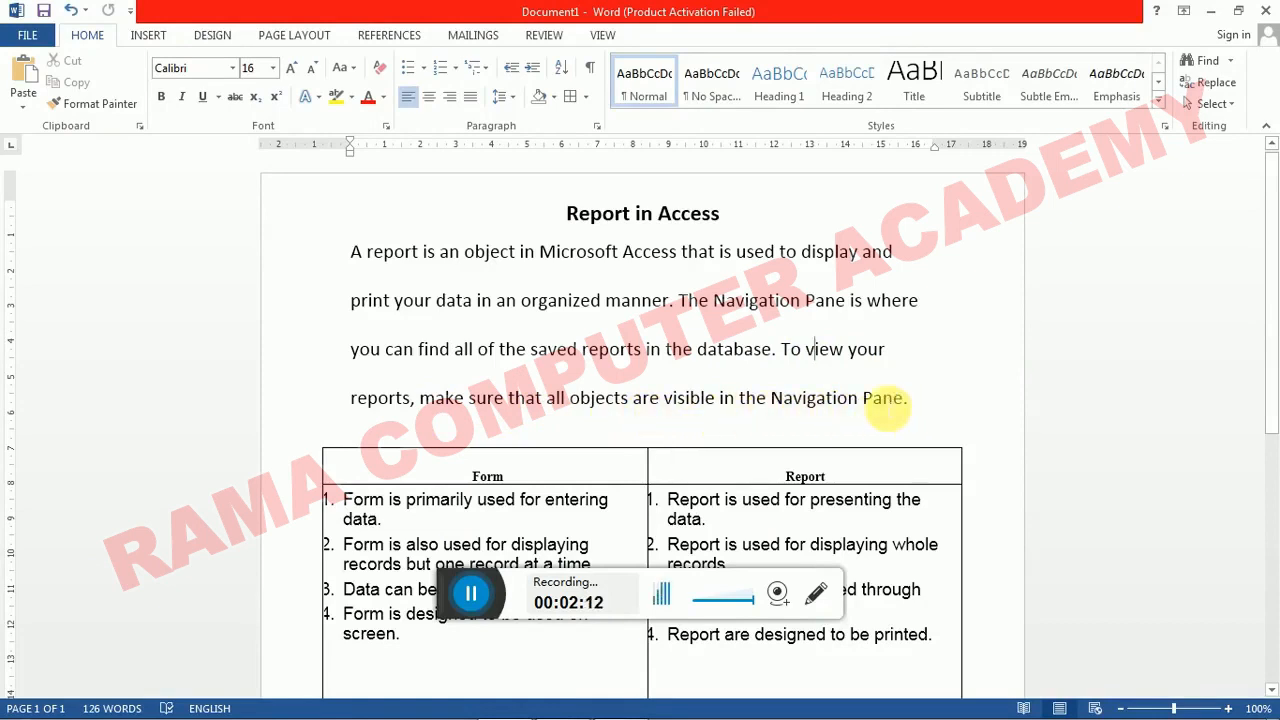
key("alt+Tab")
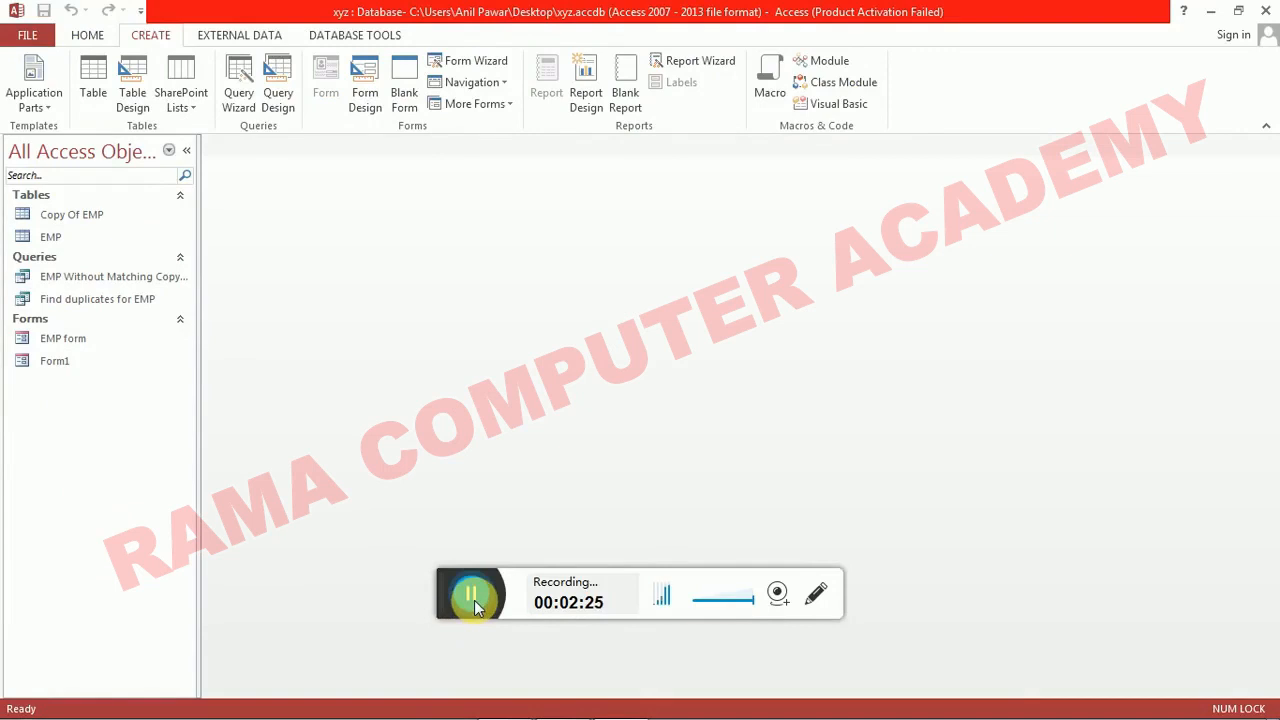
key("alt+Tab")
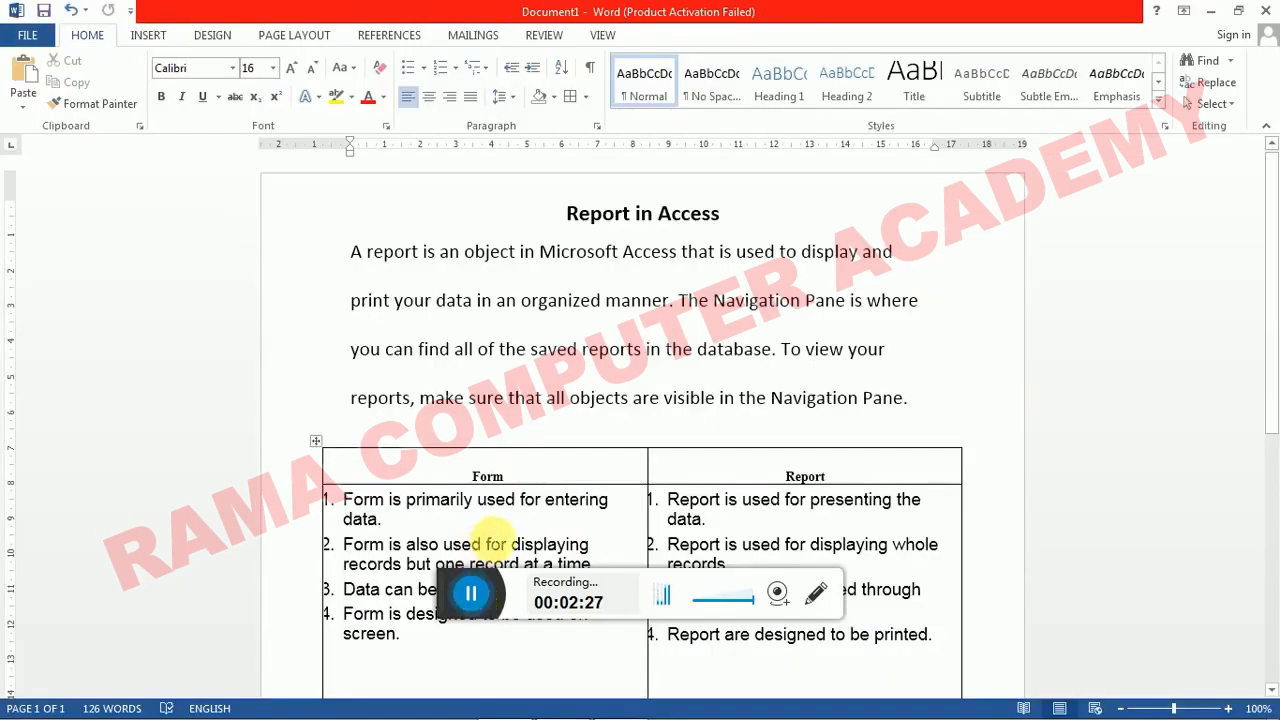
key("alt+Tab")
key("alt+Tab")
- Read the Form and Report comparison table in the Word notes
scroll(510, 470, "down", 4)
scroll(516, 468, "down", 2)
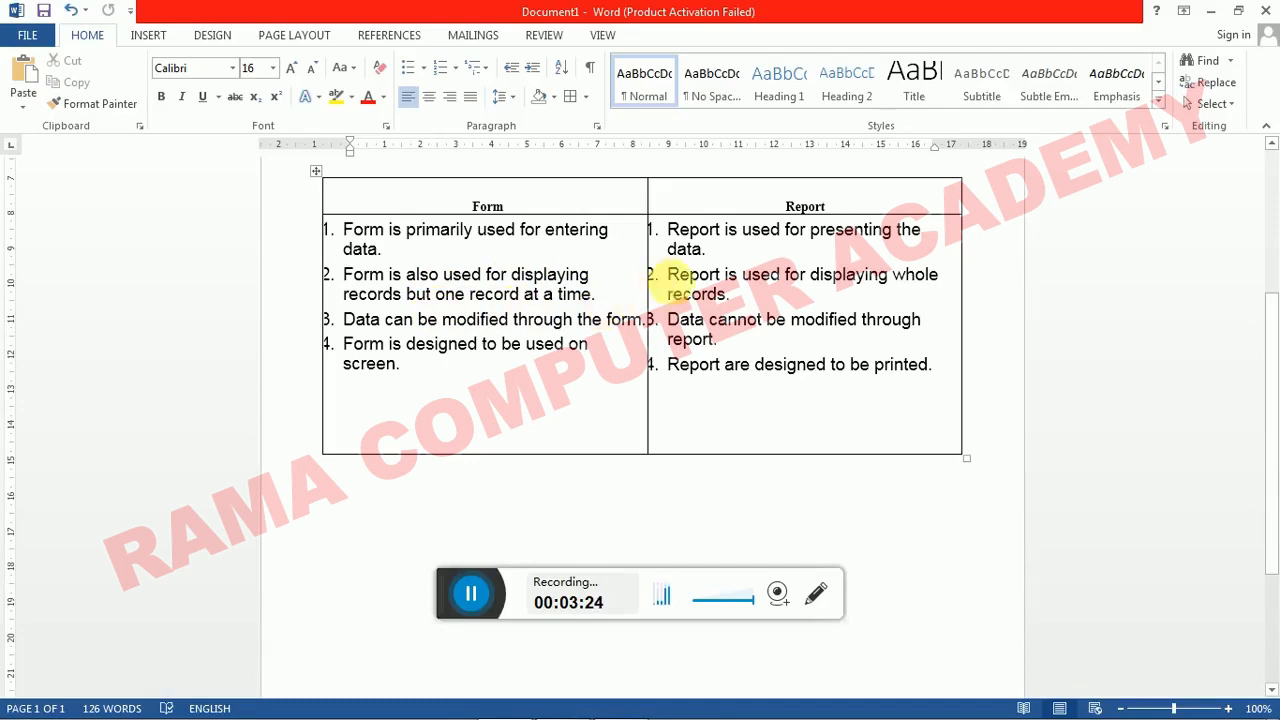
double_click(685, 275)
left_click_drag(775, 281, 776, 281)
left_click_drag(776, 281, 816, 281)
triple_click(816, 281)
key("ctrl+z")
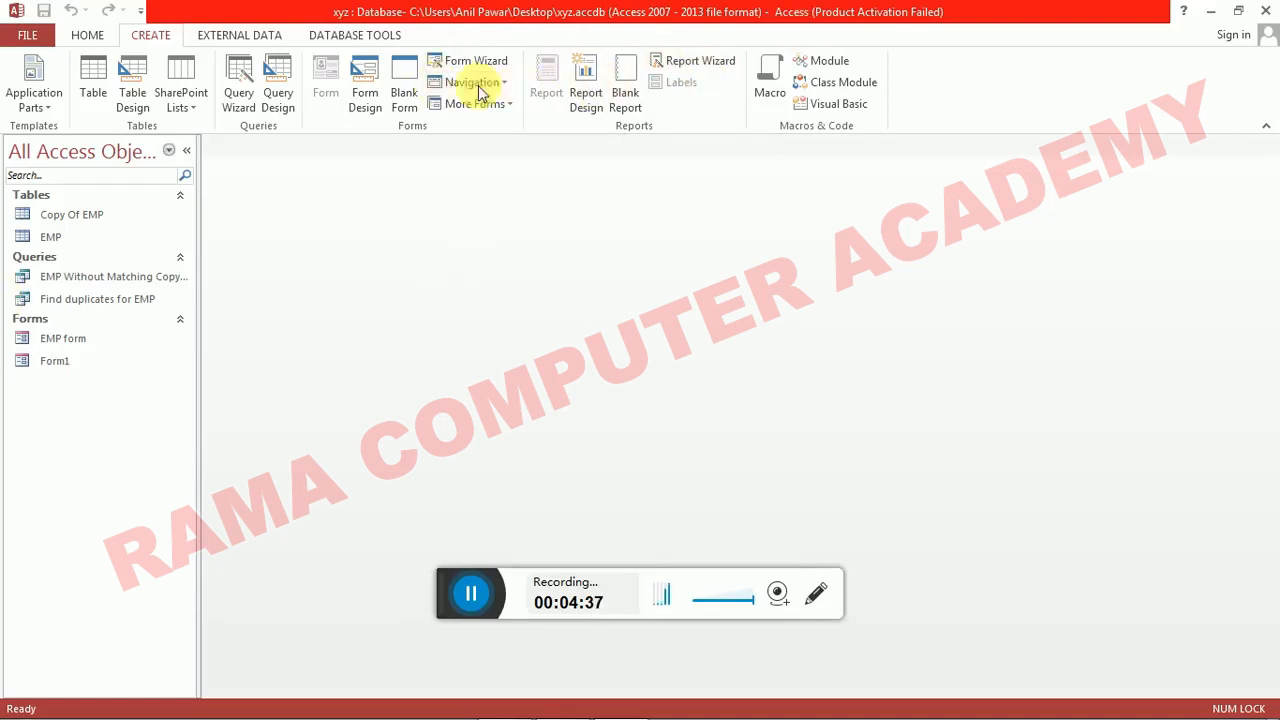
- Create a new report in Access Design View with a taller Page Header and a Detail section about 4.75 inches high
left_click(586, 80)
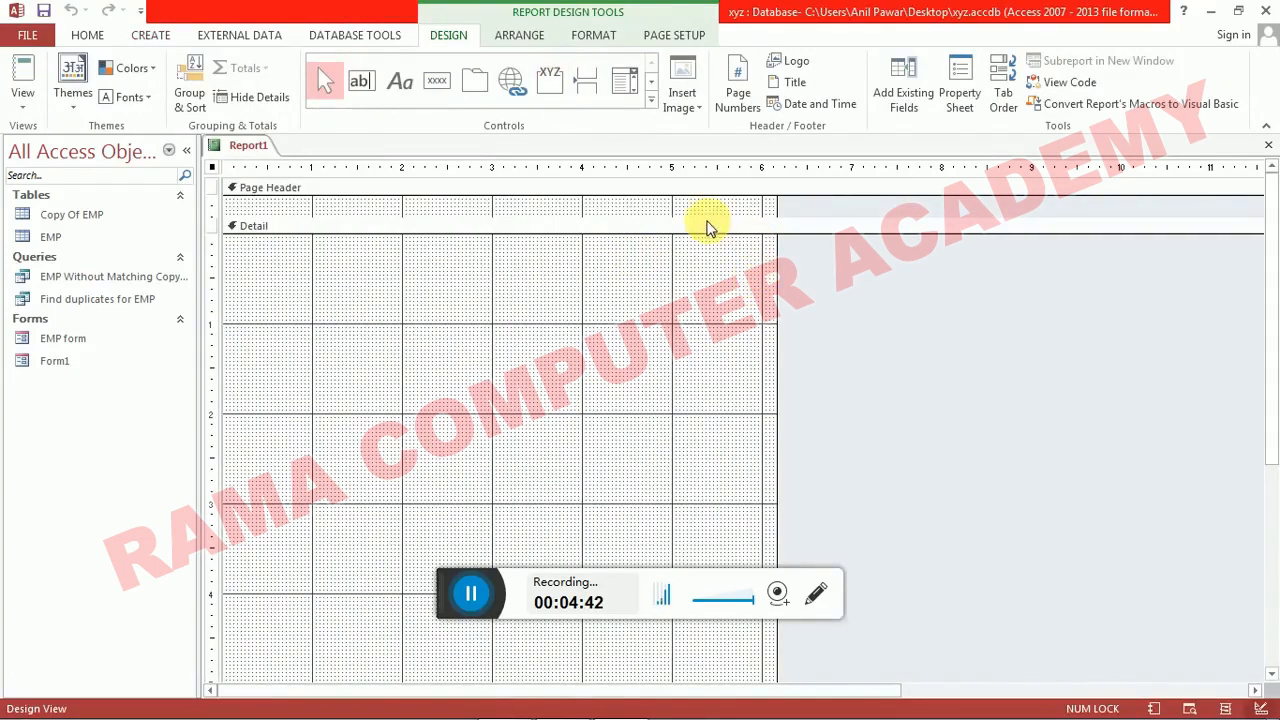
left_click_drag(713, 225, 709, 263)
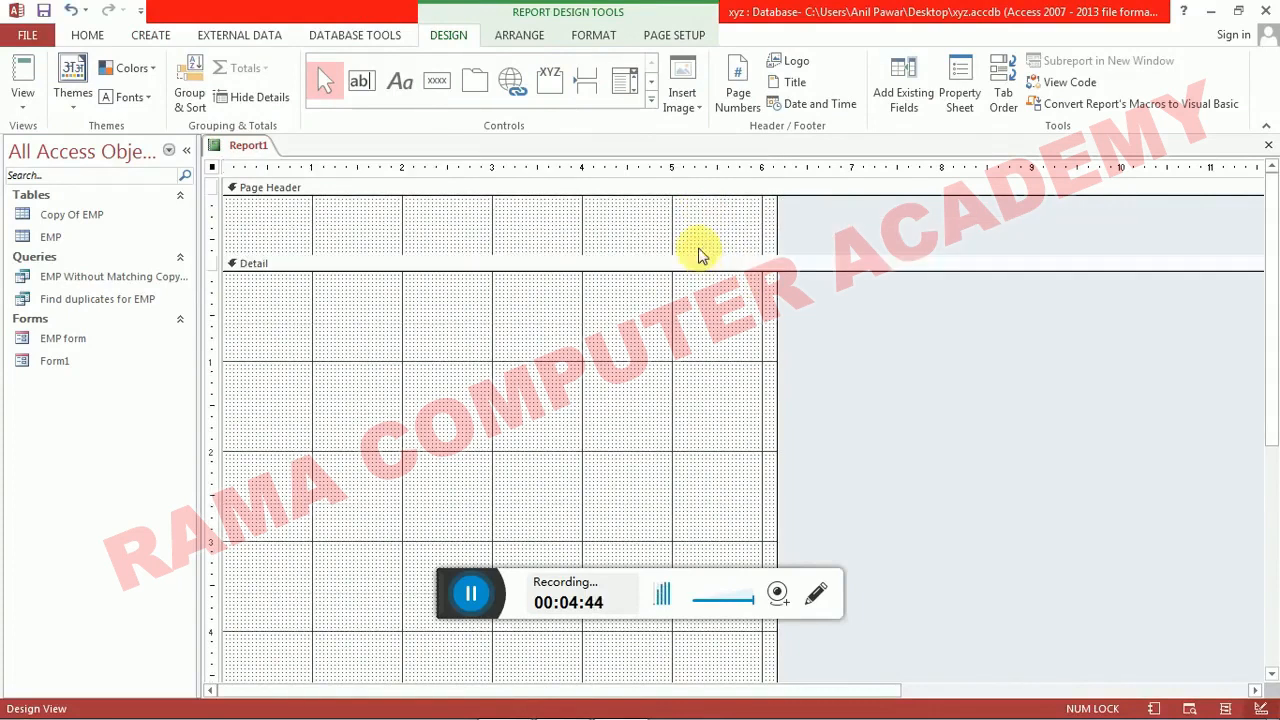
scroll(697, 255, "down", 5)
left_click_drag(473, 480, 474, 435)
scroll(485, 385, "up", 5)
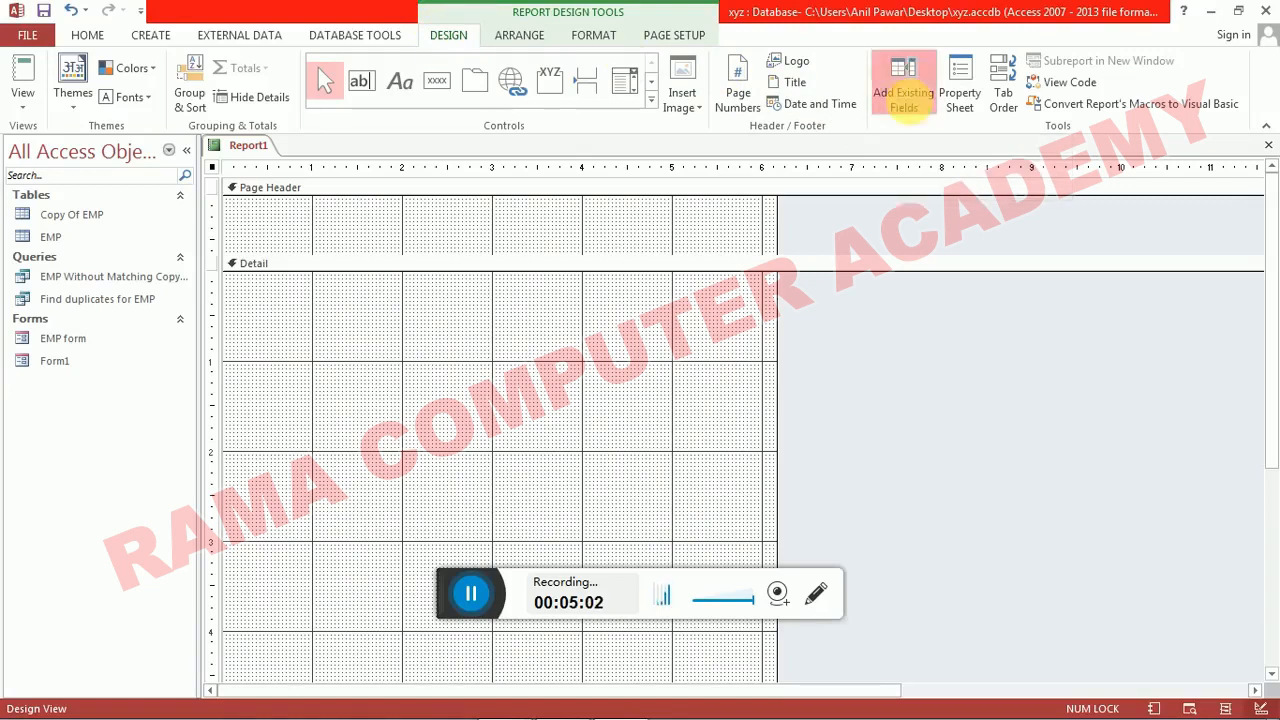
- Add the ENO, NAME, AGE and SALARY fields of the EMP table to the report's Detail section, one below another
left_click(906, 103)
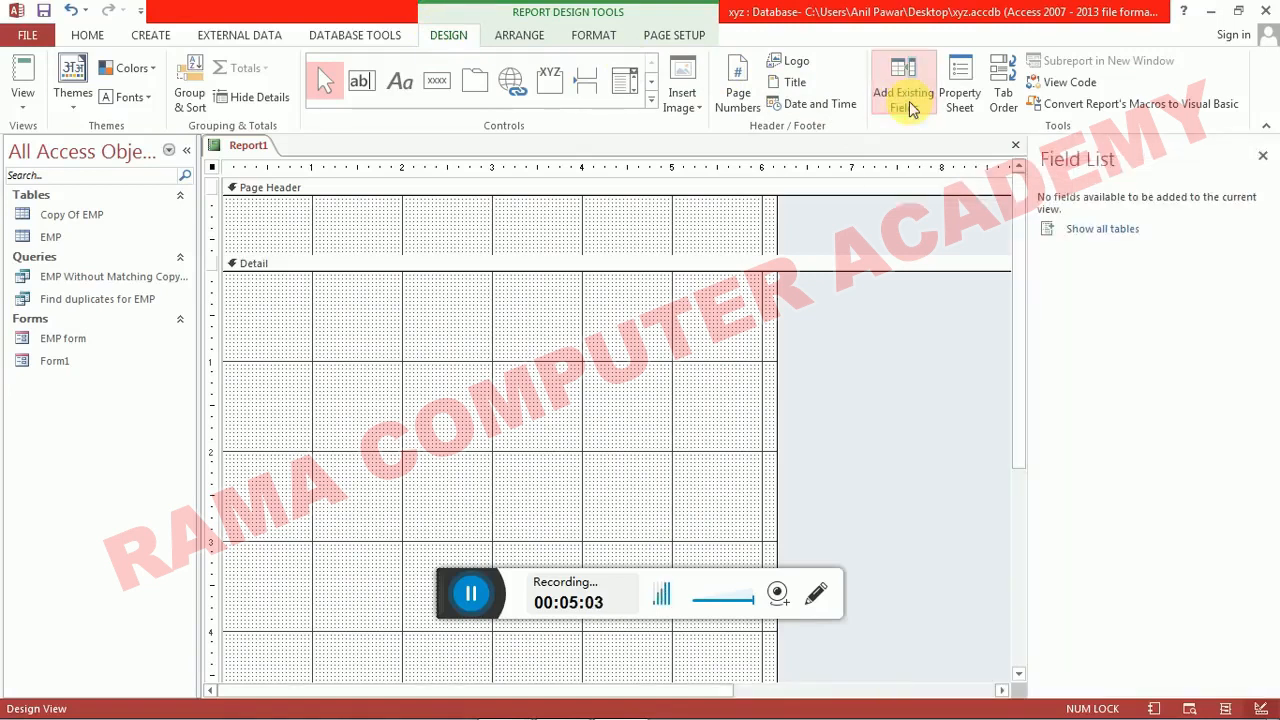
left_click(1122, 236)
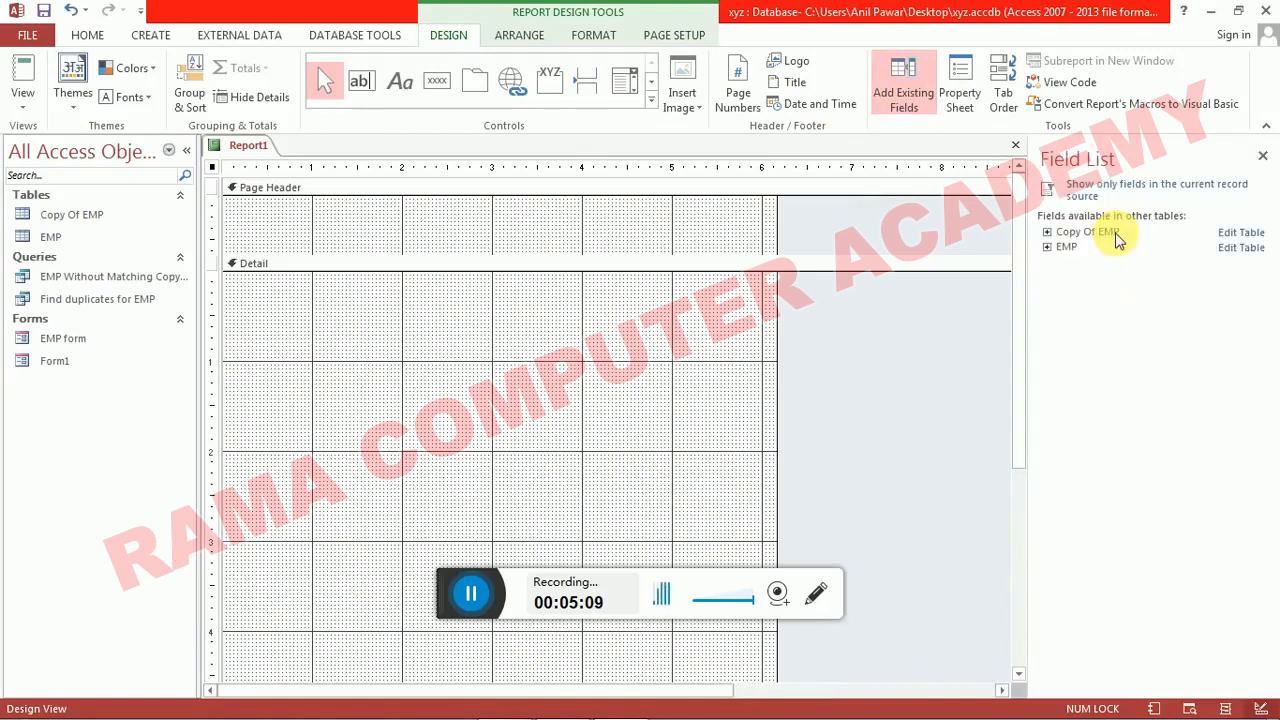
left_click(1048, 247)
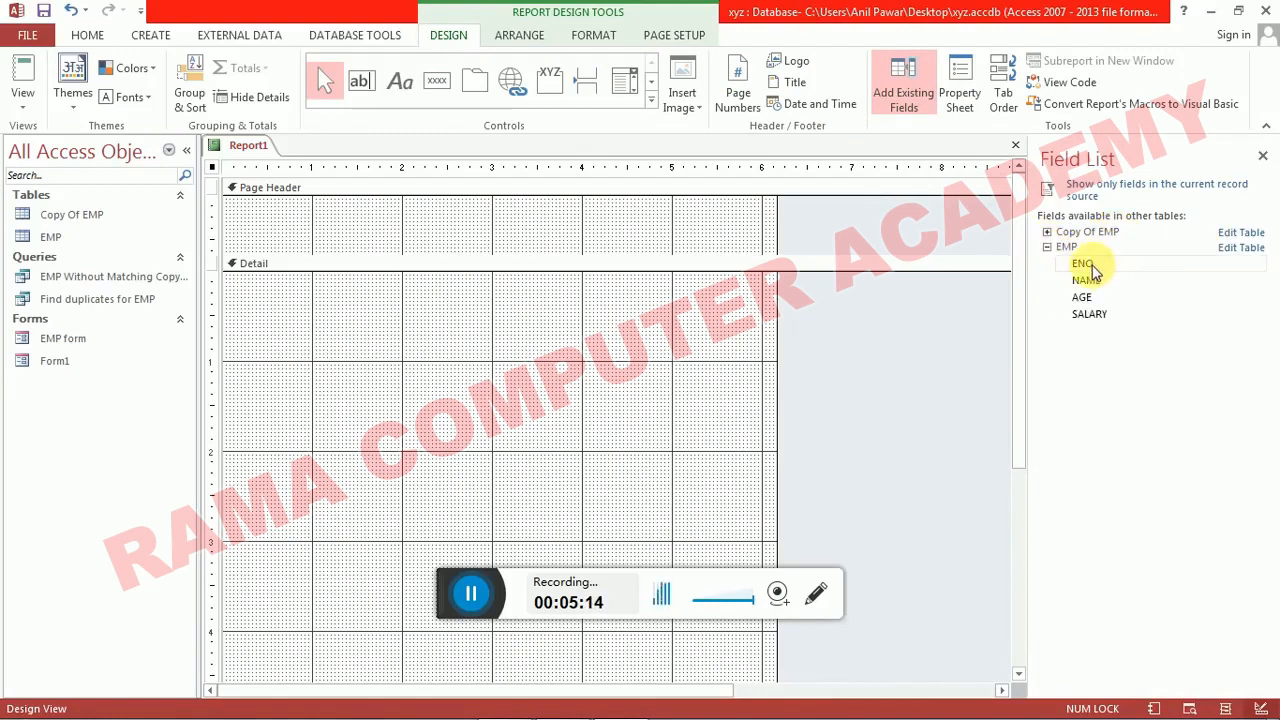
left_click_drag(1094, 270, 432, 294)
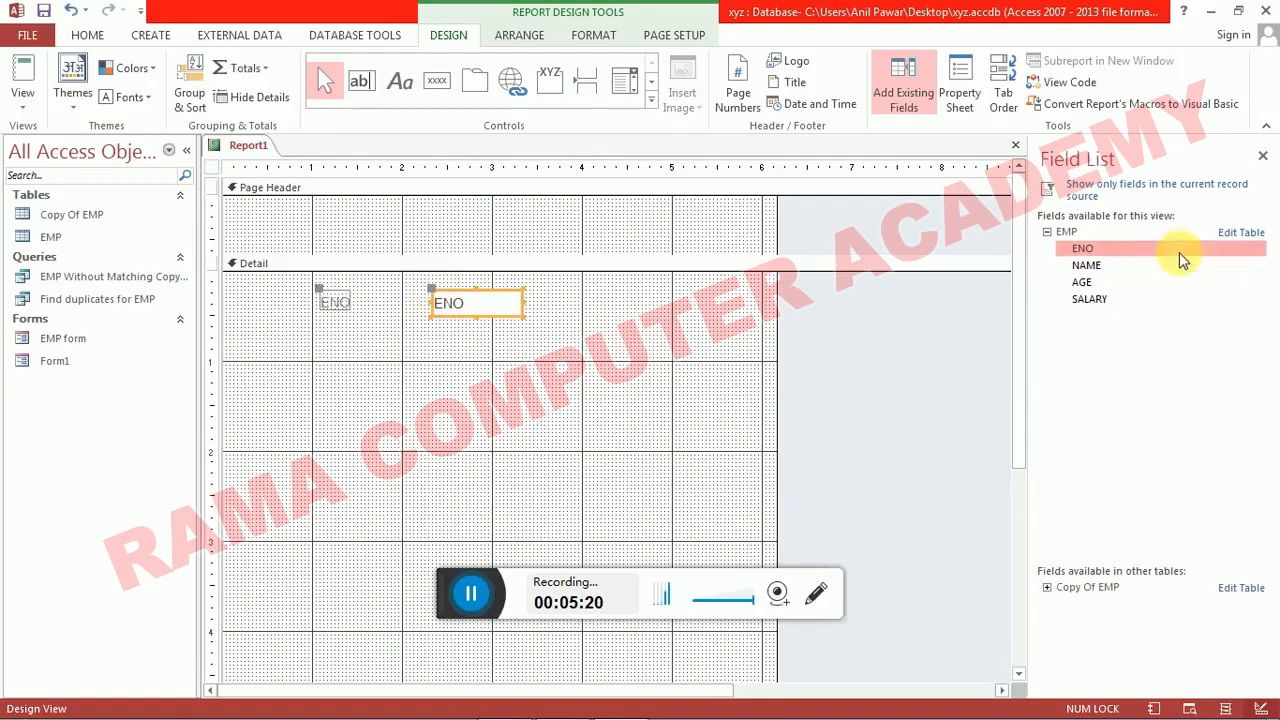
left_click_drag(1088, 268, 448, 343)
left_click_drag(1088, 284, 462, 345)
left_click(467, 351)
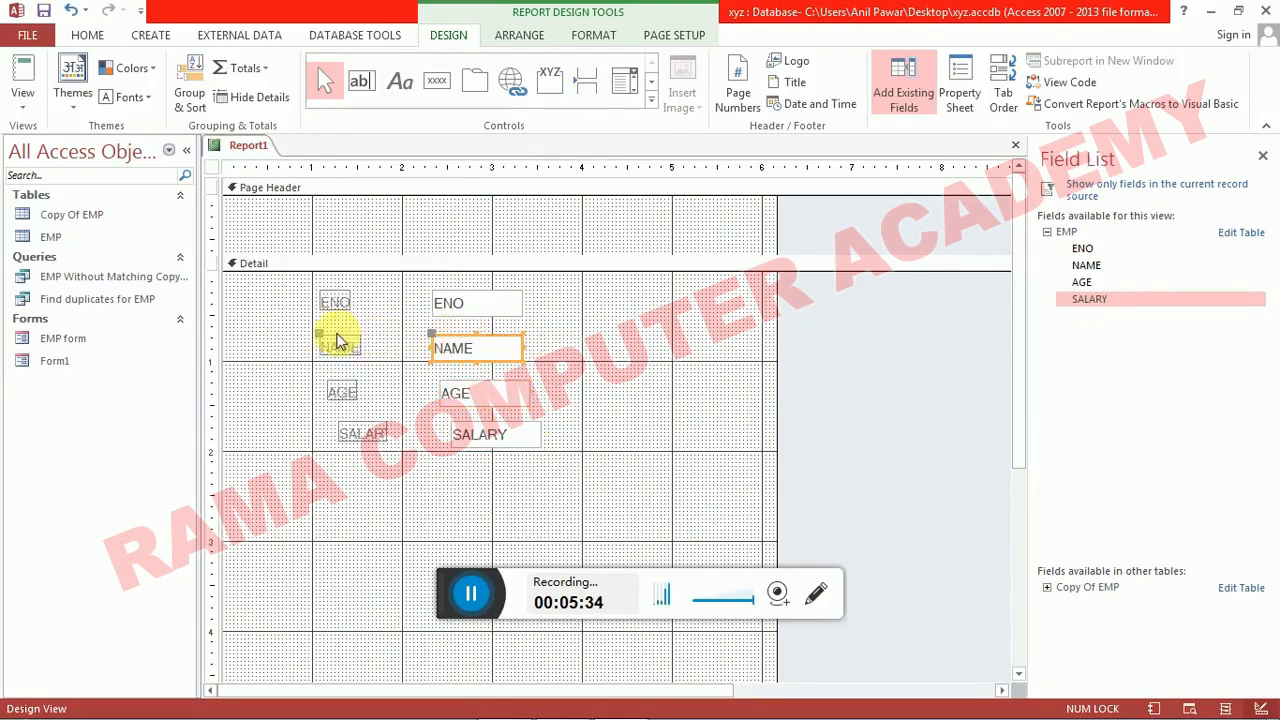
- Align the AGE and SALARY controls with the ENO and NAME controls above, and widen the SALARY text box slightly
left_click_drag(366, 426, 356, 428)
left_click_drag(345, 385, 338, 383)
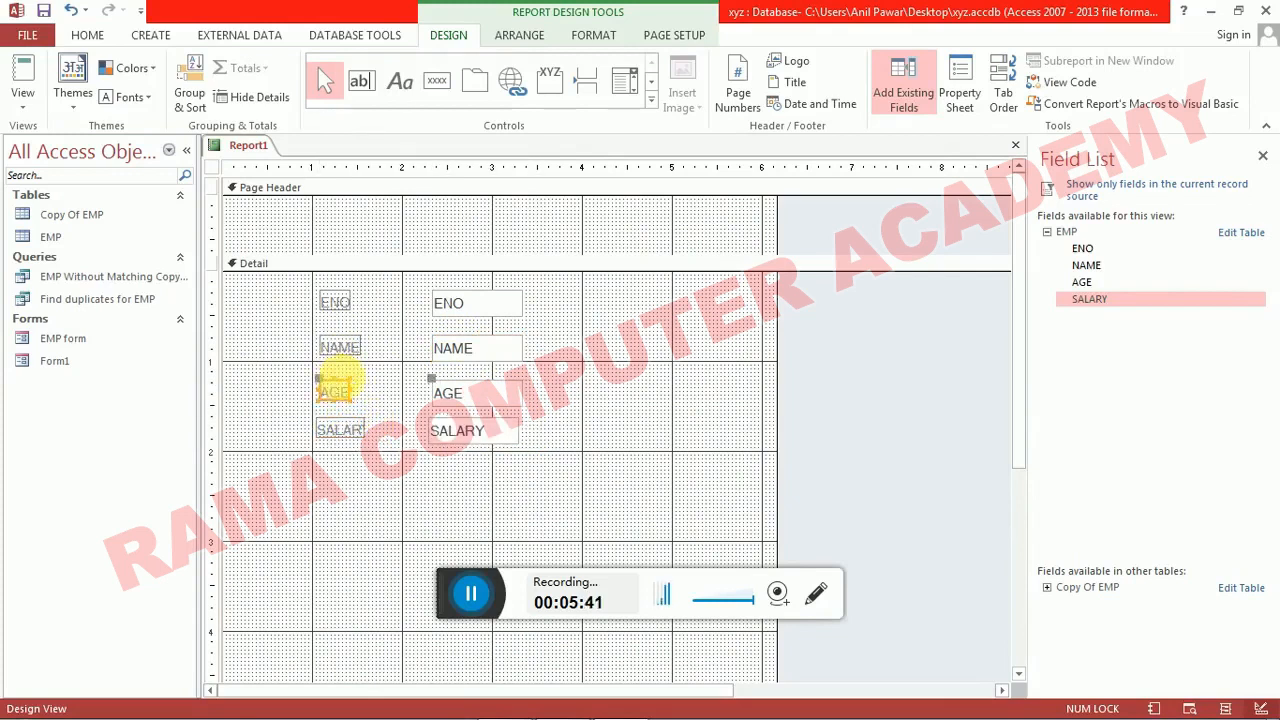
left_click(580, 391)
left_click(525, 437)
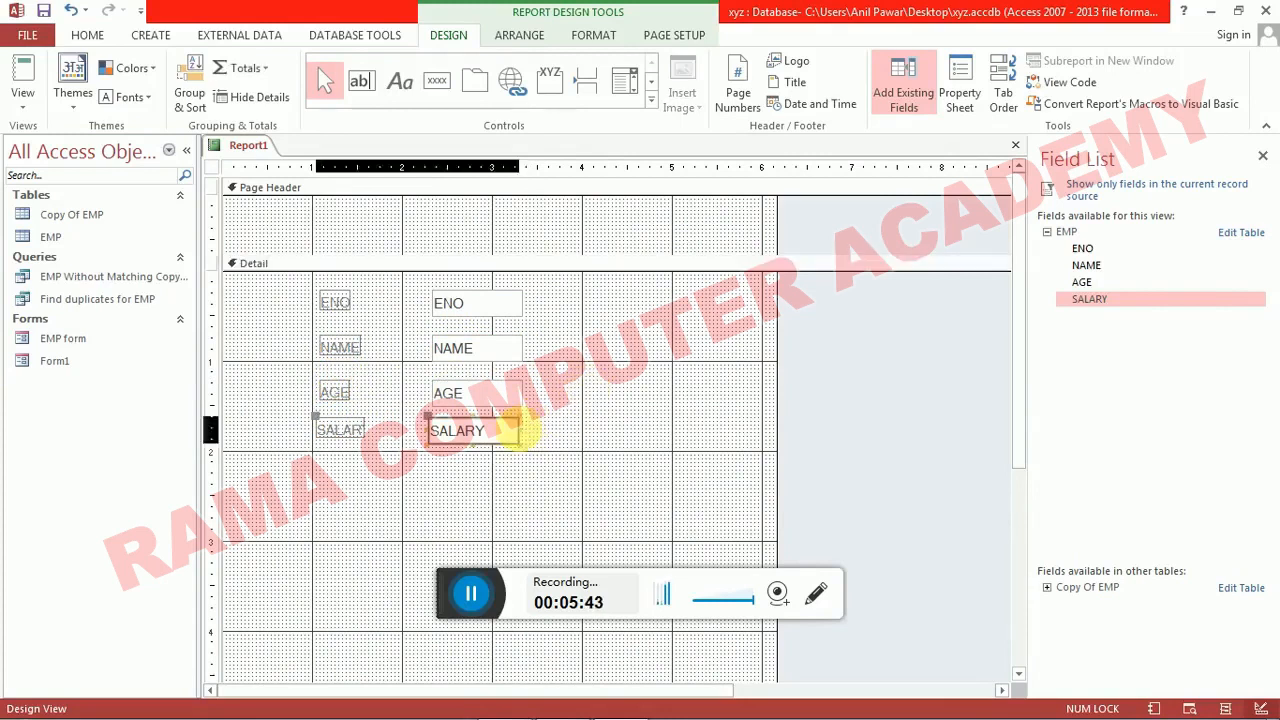
left_click_drag(531, 440, 536, 440)
left_click(516, 396)
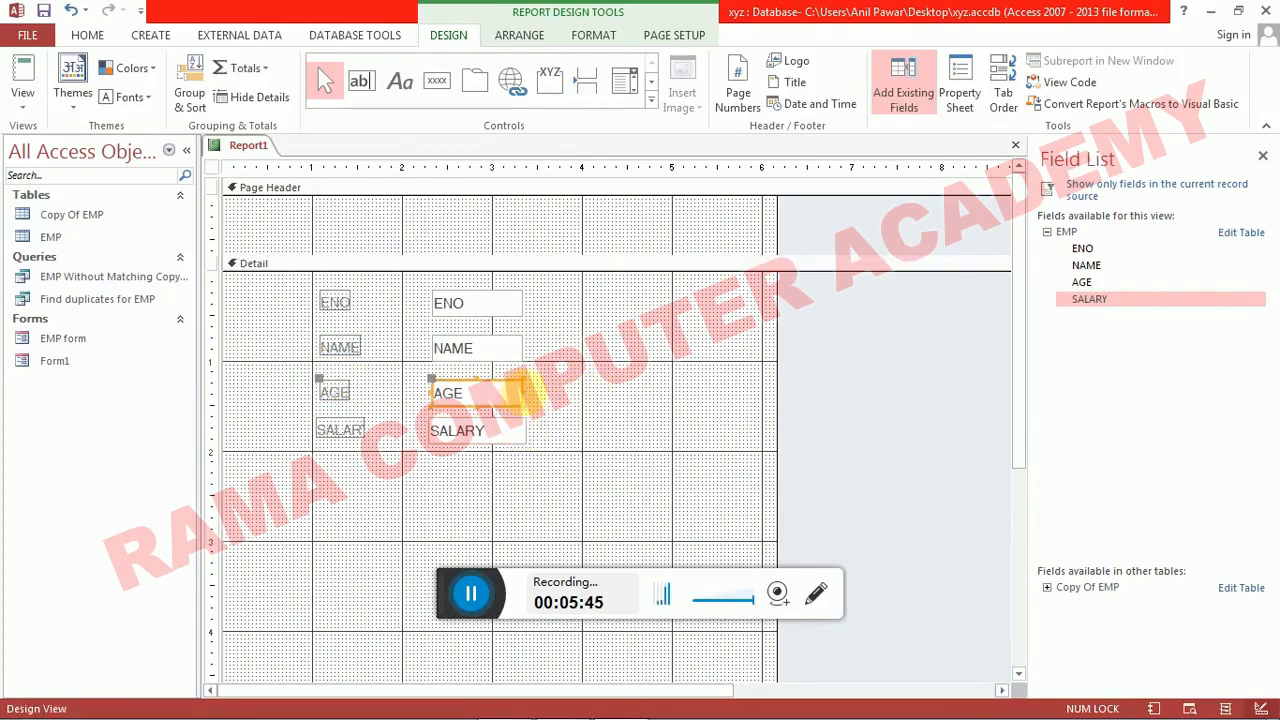
left_click(650, 398)
scroll(650, 398, "down", 2)
scroll(650, 398, "up", 2)
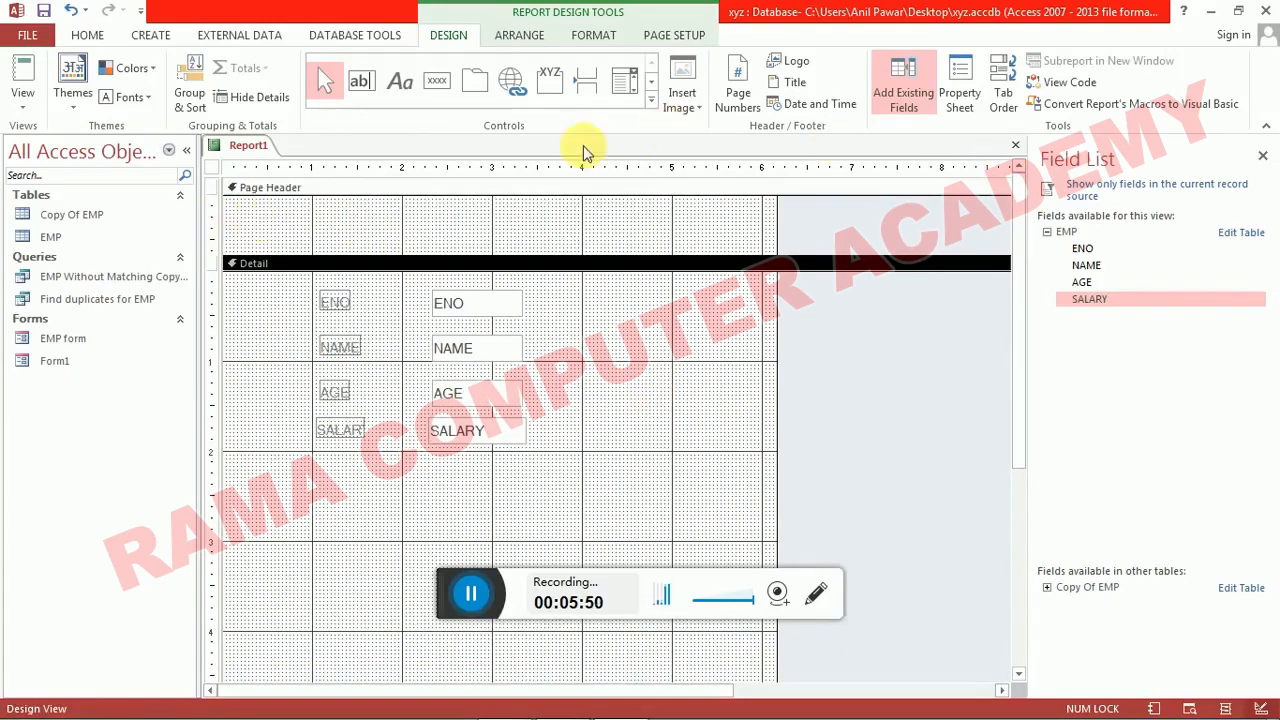
- Add a title to the report header reading "EMP RECORDS"
left_click(408, 206)
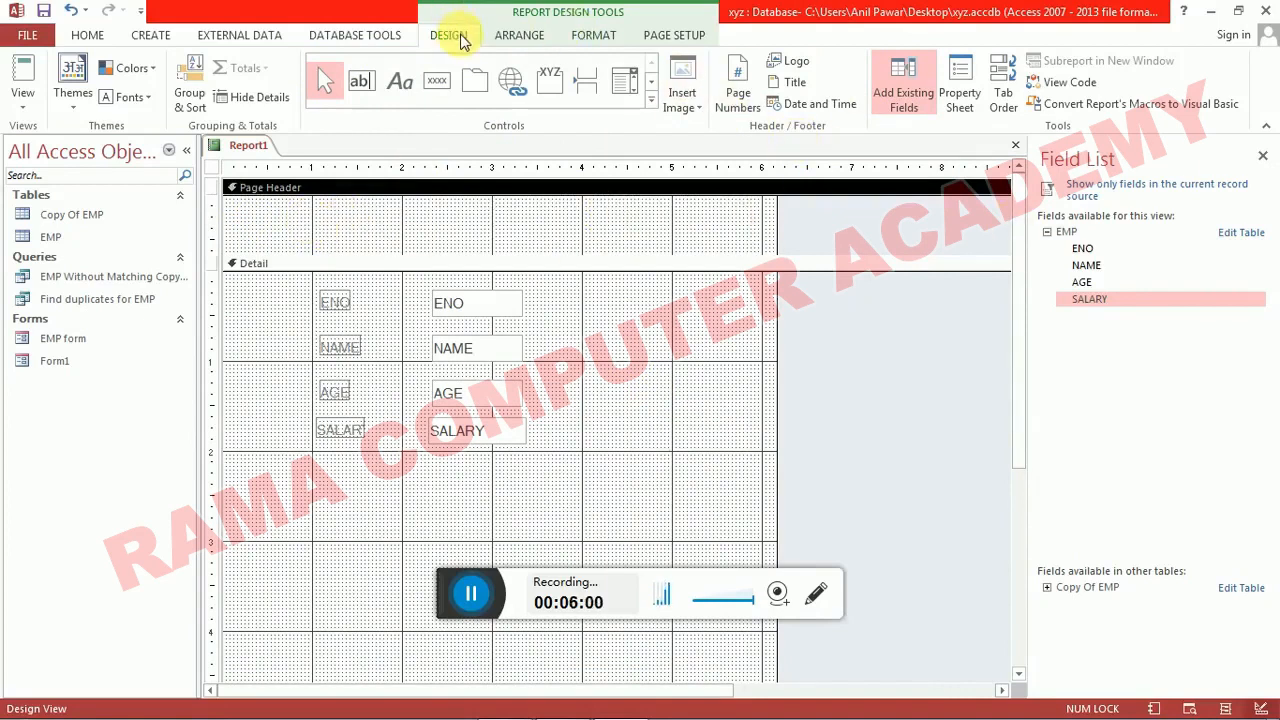
left_click(794, 82)
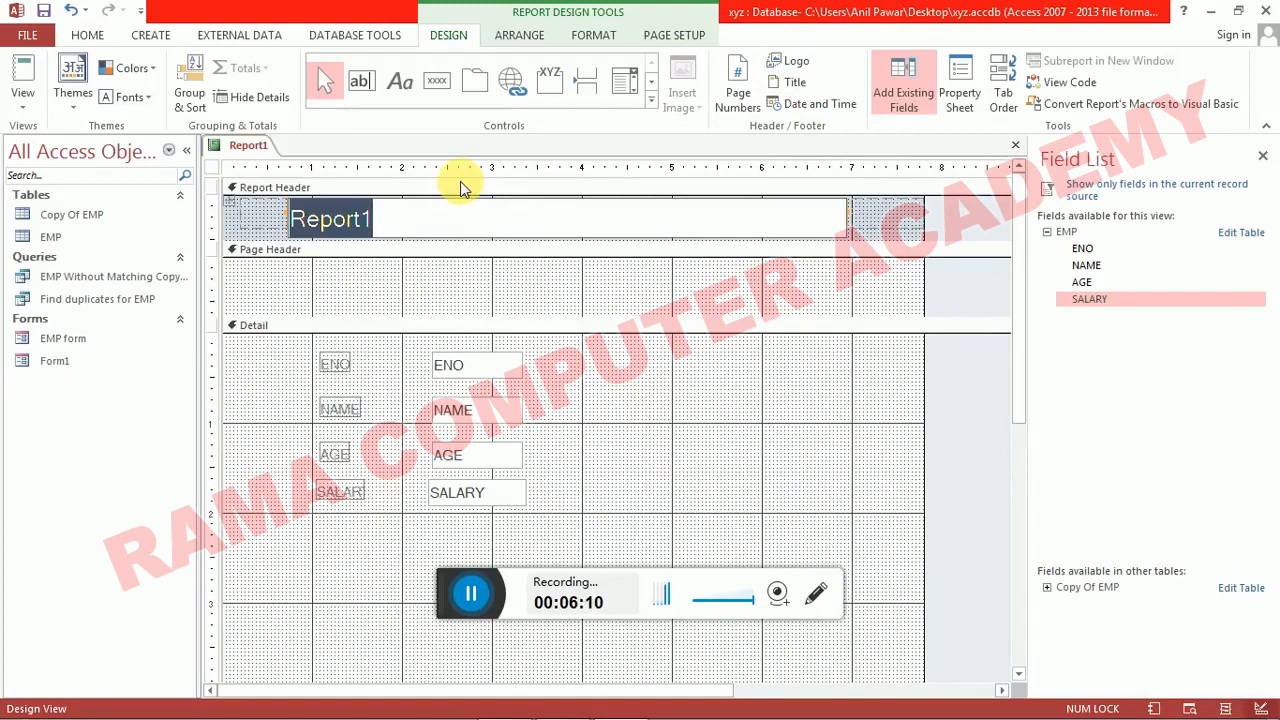
type("EMP  RECORDS")
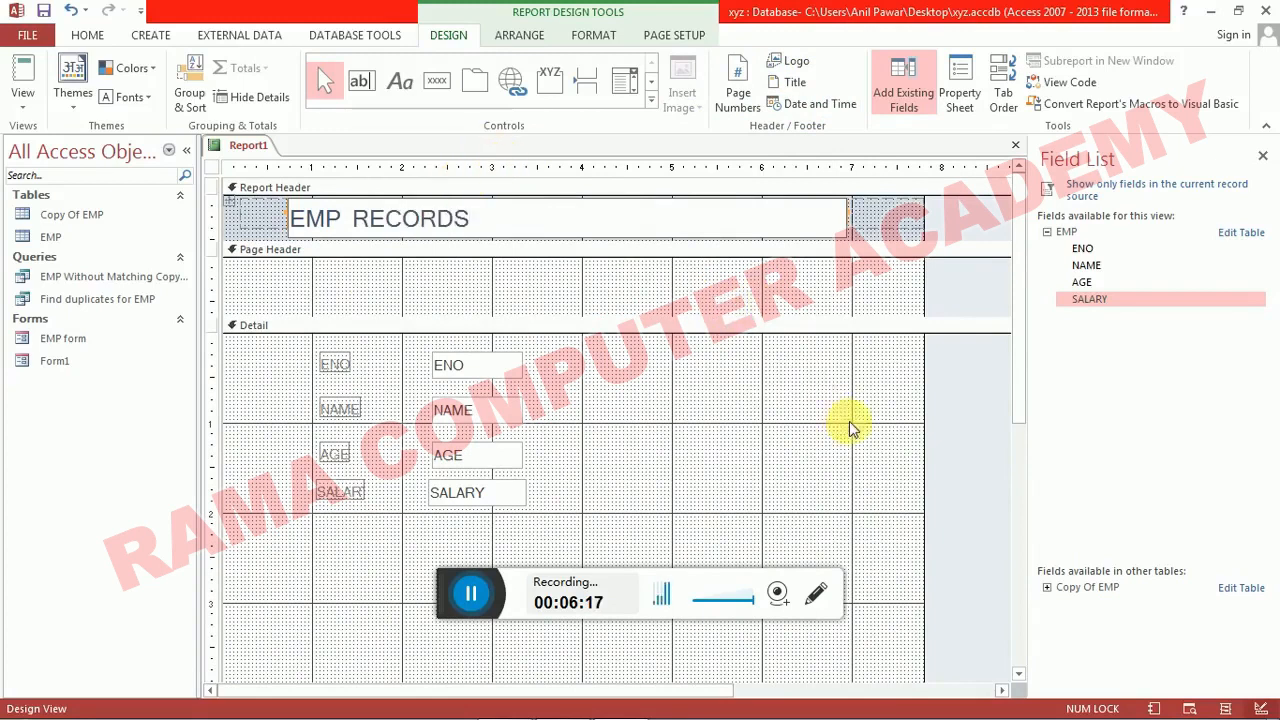
- Format the "EMP RECORDS" title as bold, 24 pt and centered
left_click_drag(529, 214, 275, 200)
left_click(95, 35)
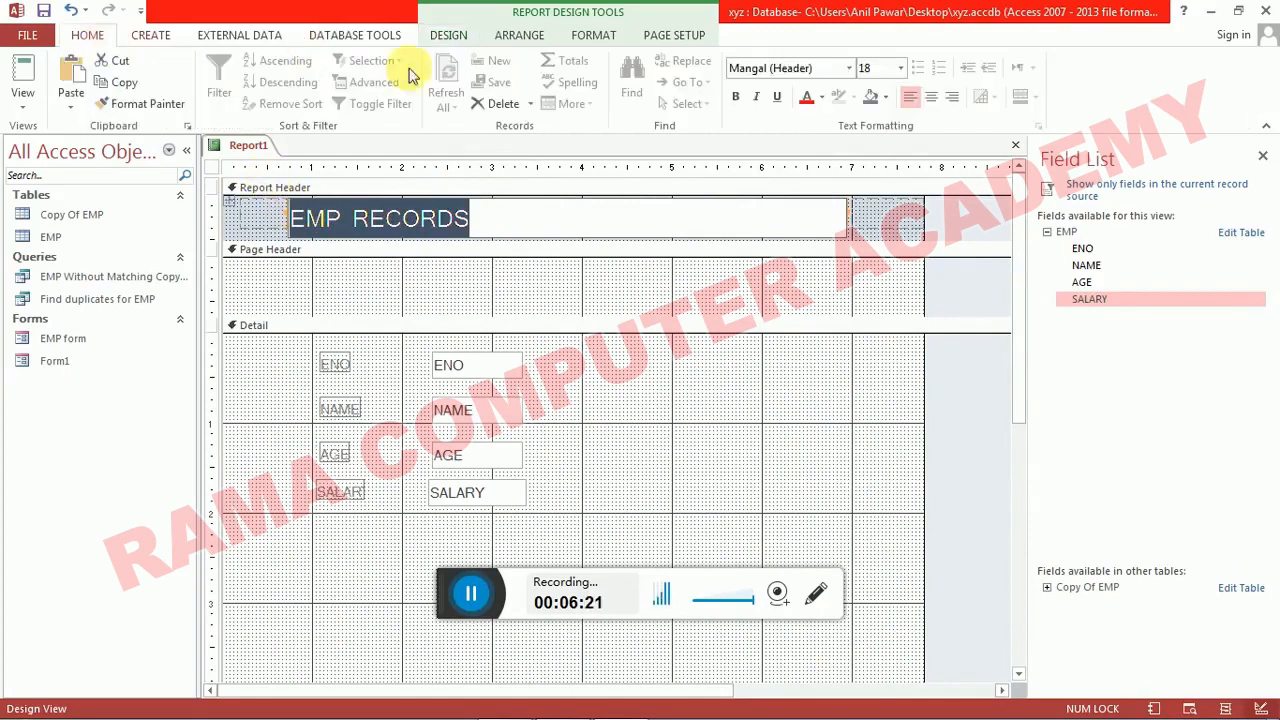
left_click(736, 97)
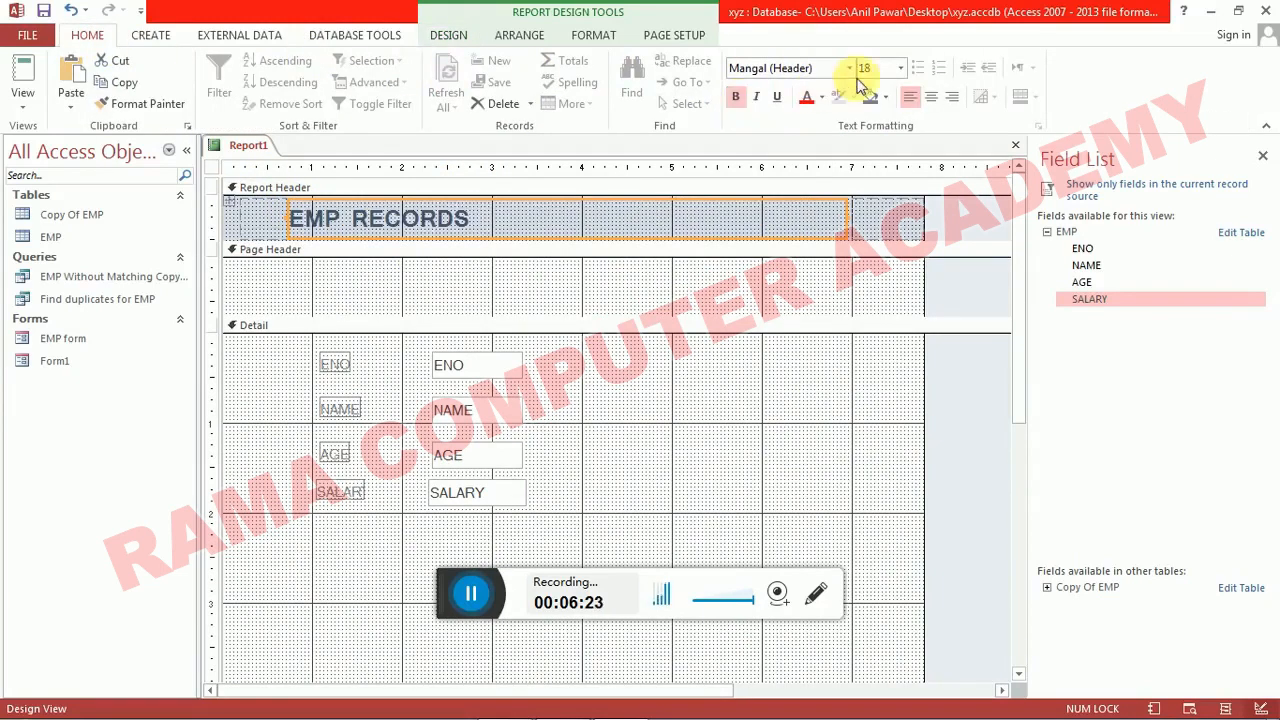
left_click(900, 68)
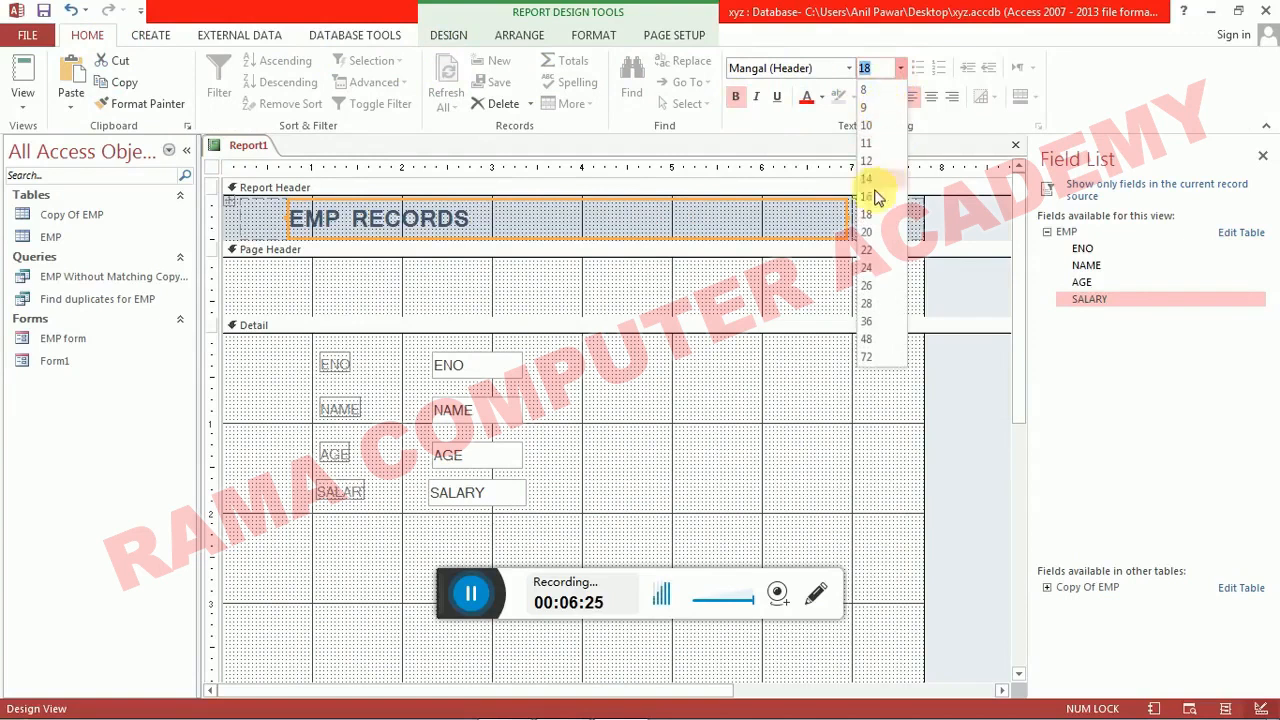
left_click(867, 267)
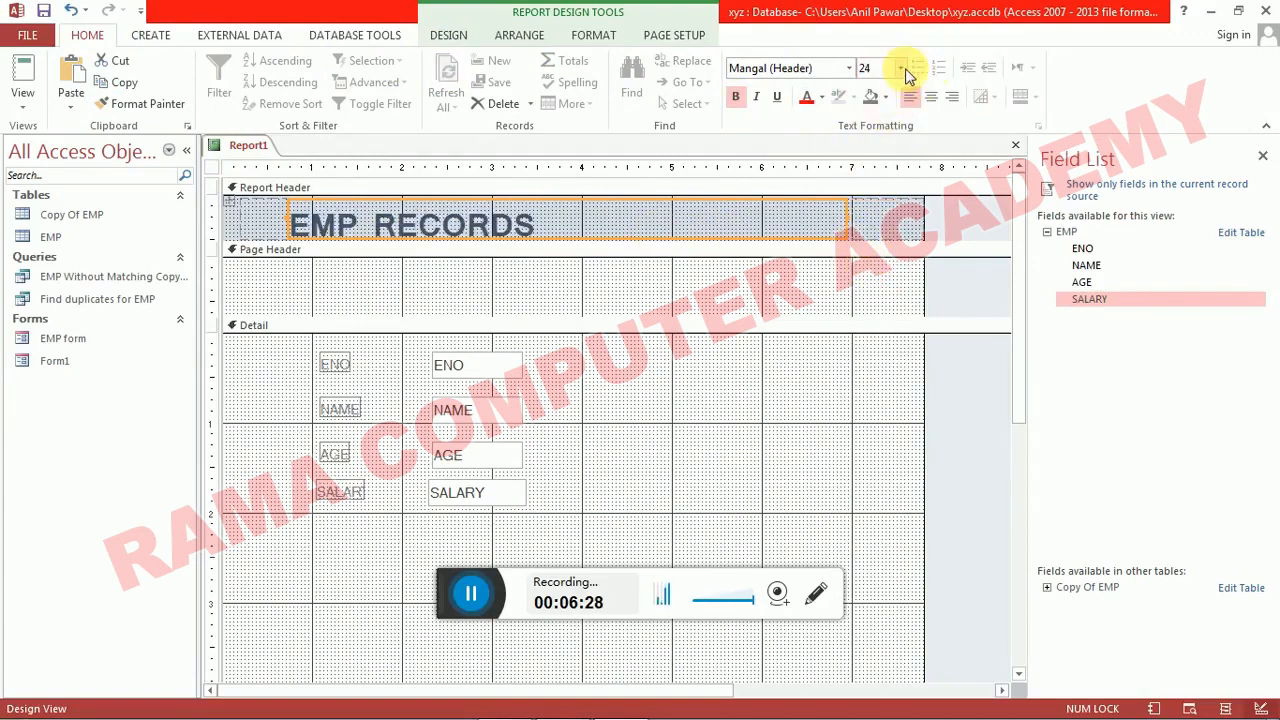
left_click(925, 97)
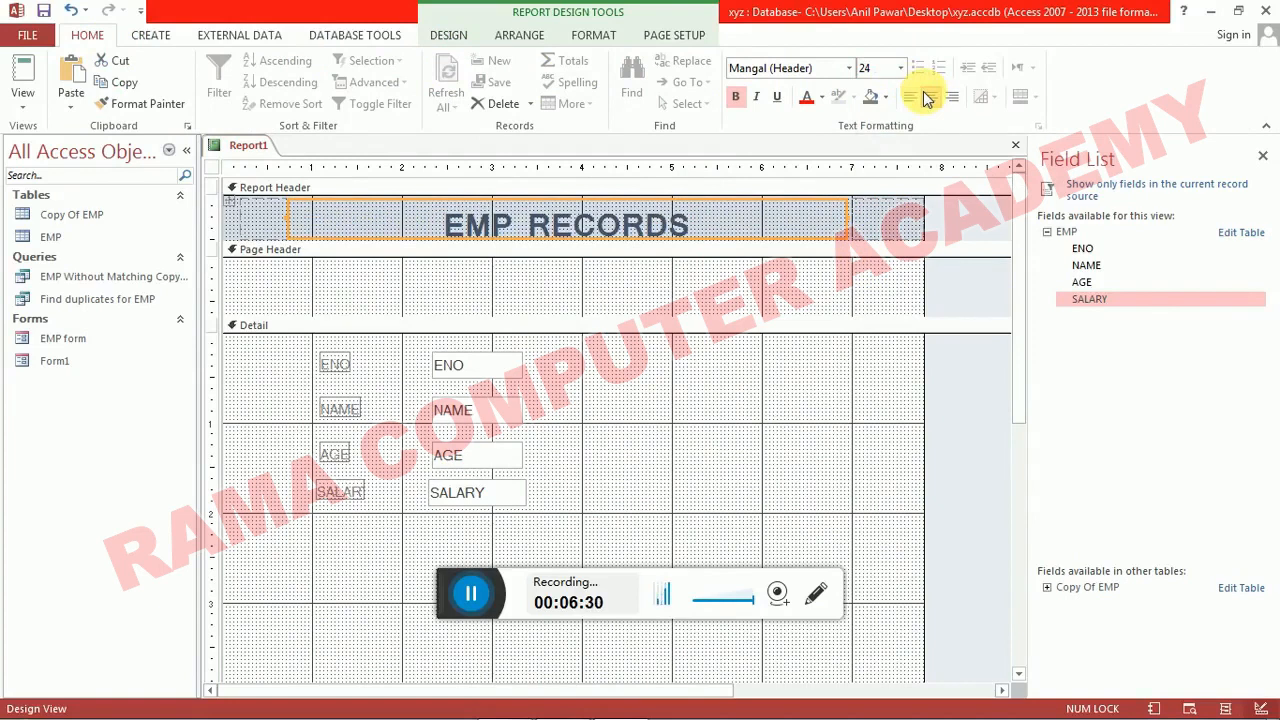
double_click(877, 375)
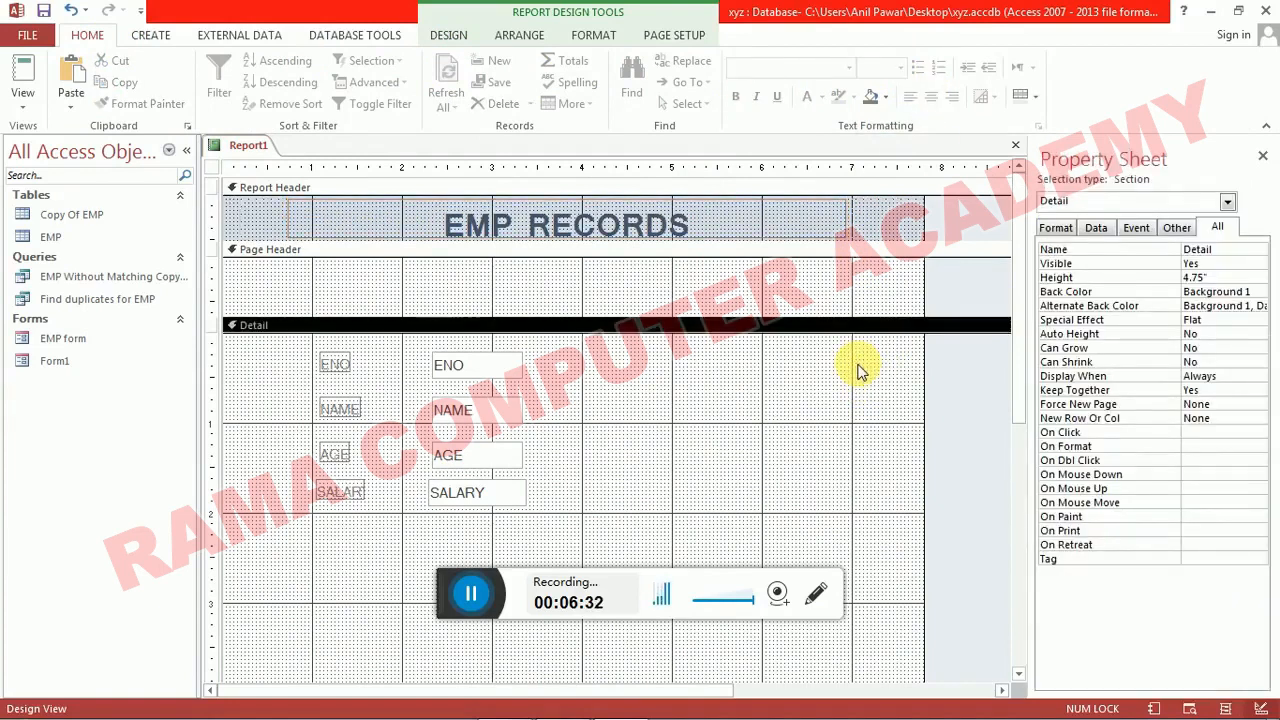
- Close the report design and save it under the name Report1
key("ctrl+w")
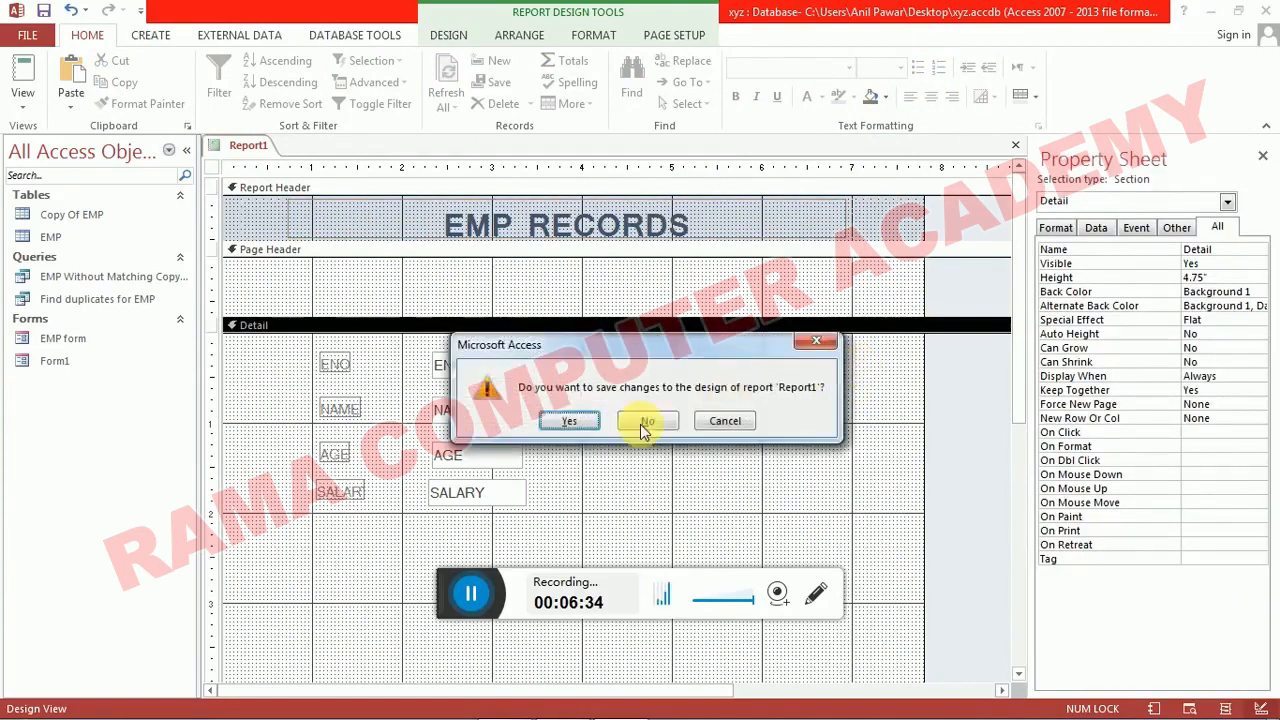
left_click(566, 420)
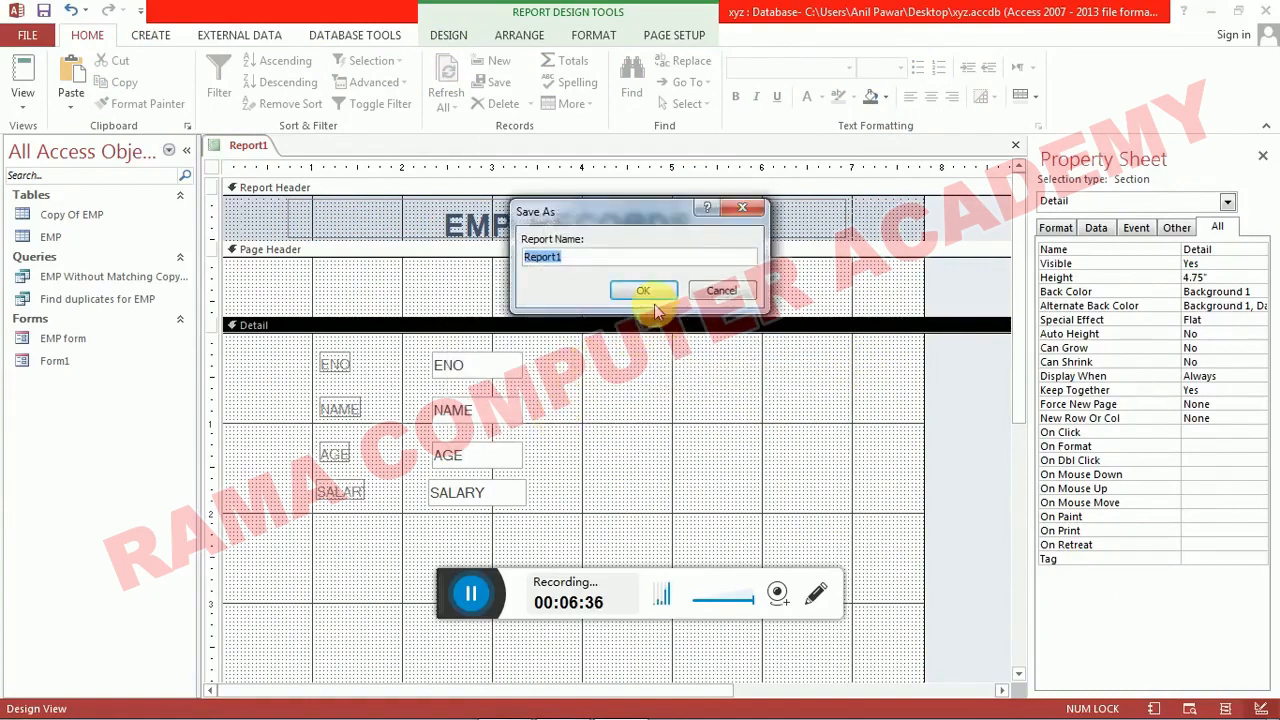
left_click_drag(592, 262, 491, 257)
left_click(490, 256)
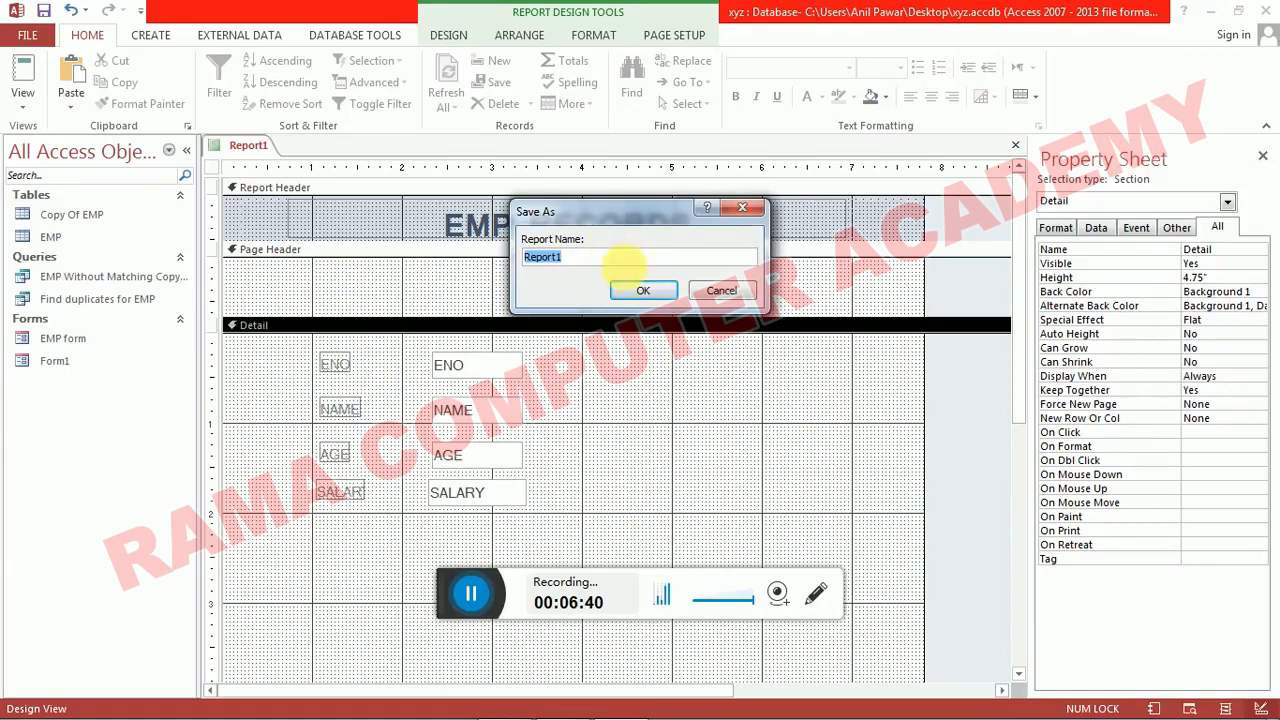
left_click(641, 291)
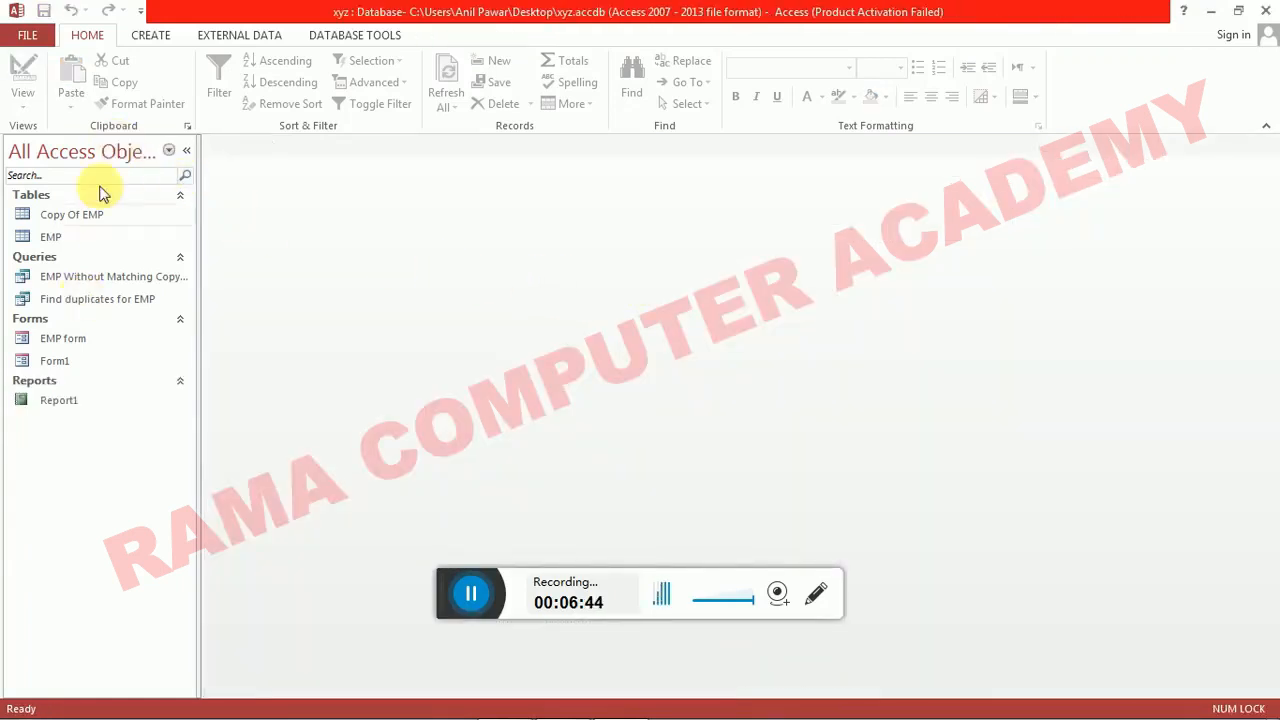
- Open the saved Report1, examine its report header, page header and detail sections, and close it
double_click(70, 404)
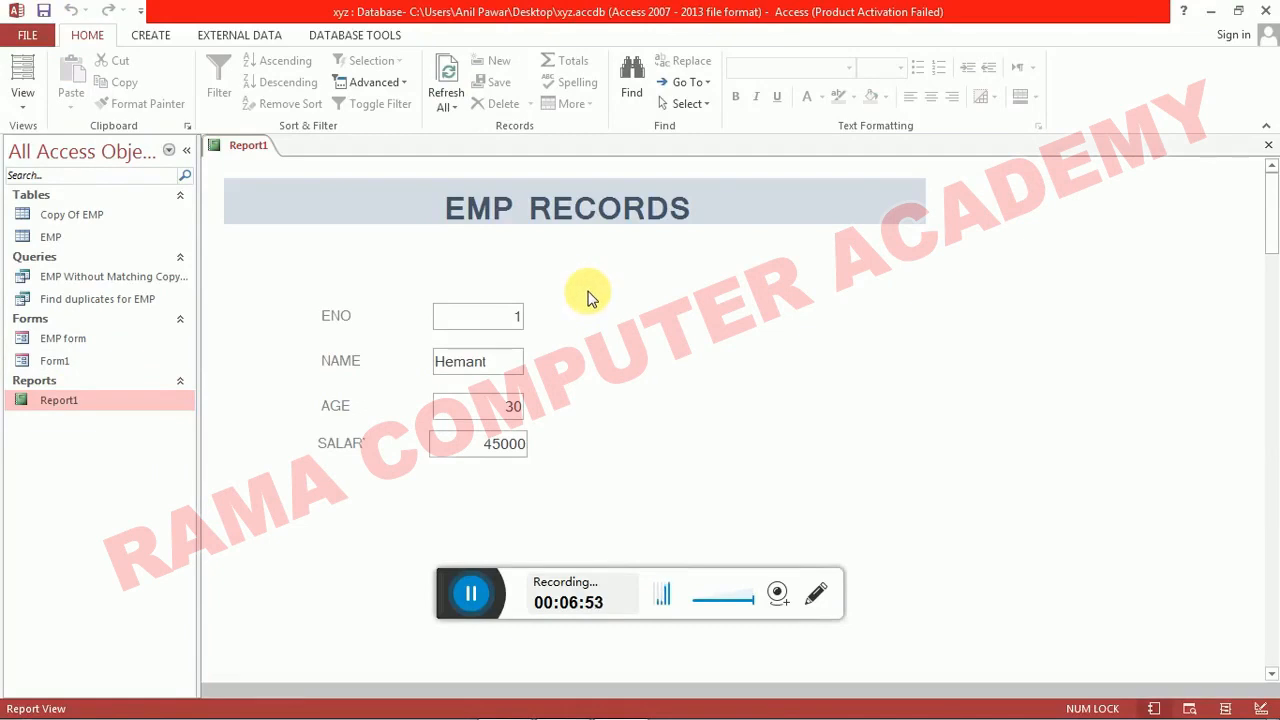
scroll(590, 298, "down", 1)
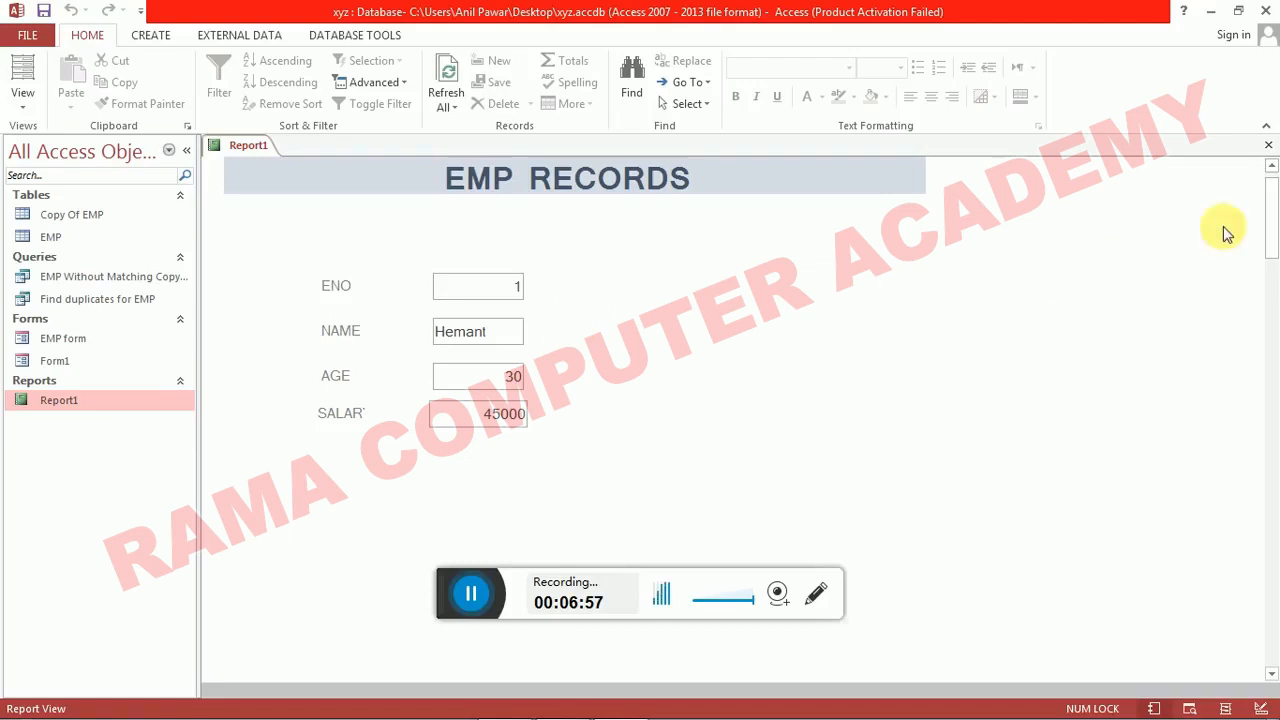
mouse_move(1276, 200)
left_mouse_down()
mouse_move(1273, 603)
mouse_move(1268, 187)
left_mouse_up()
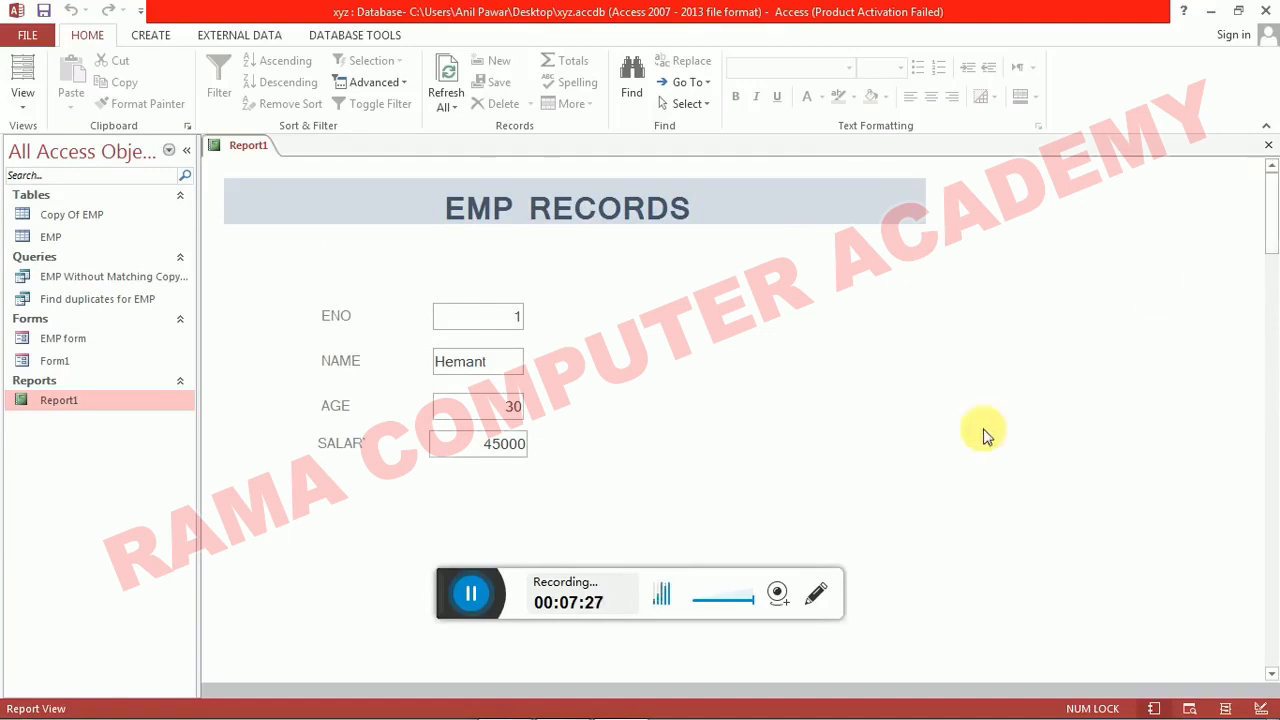
left_click(716, 197)
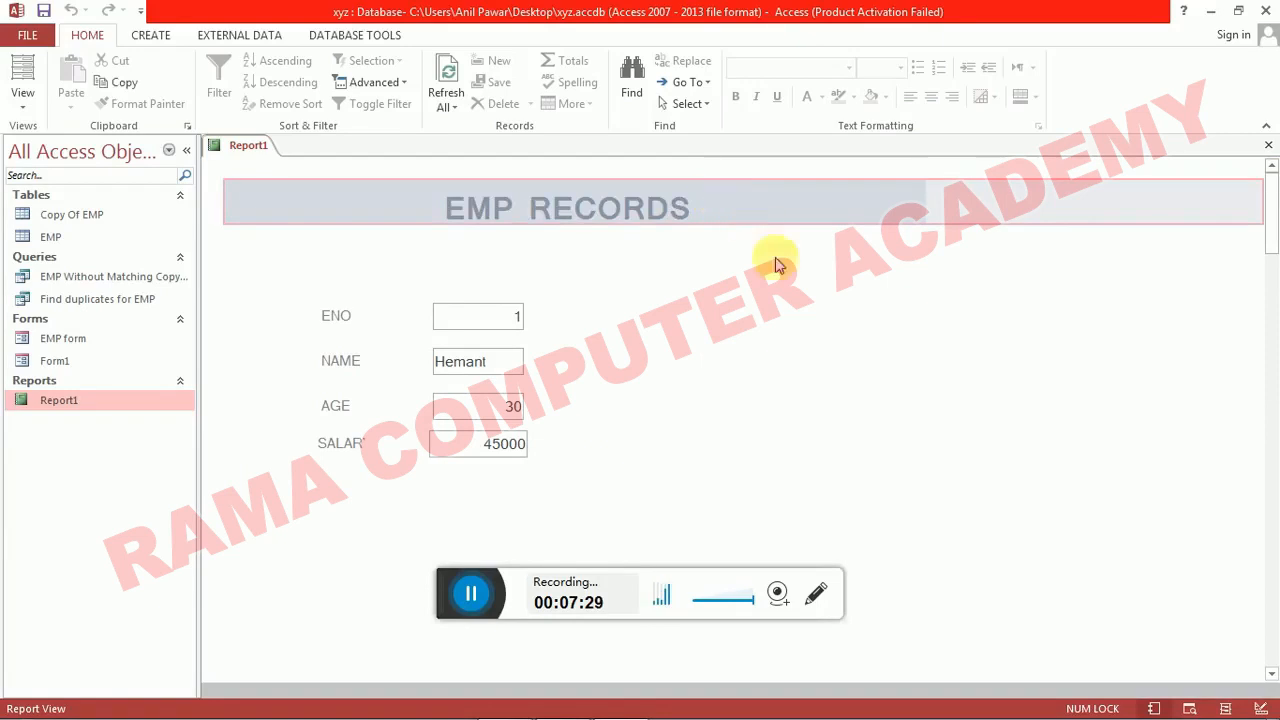
left_click(777, 268)
left_click(800, 340)
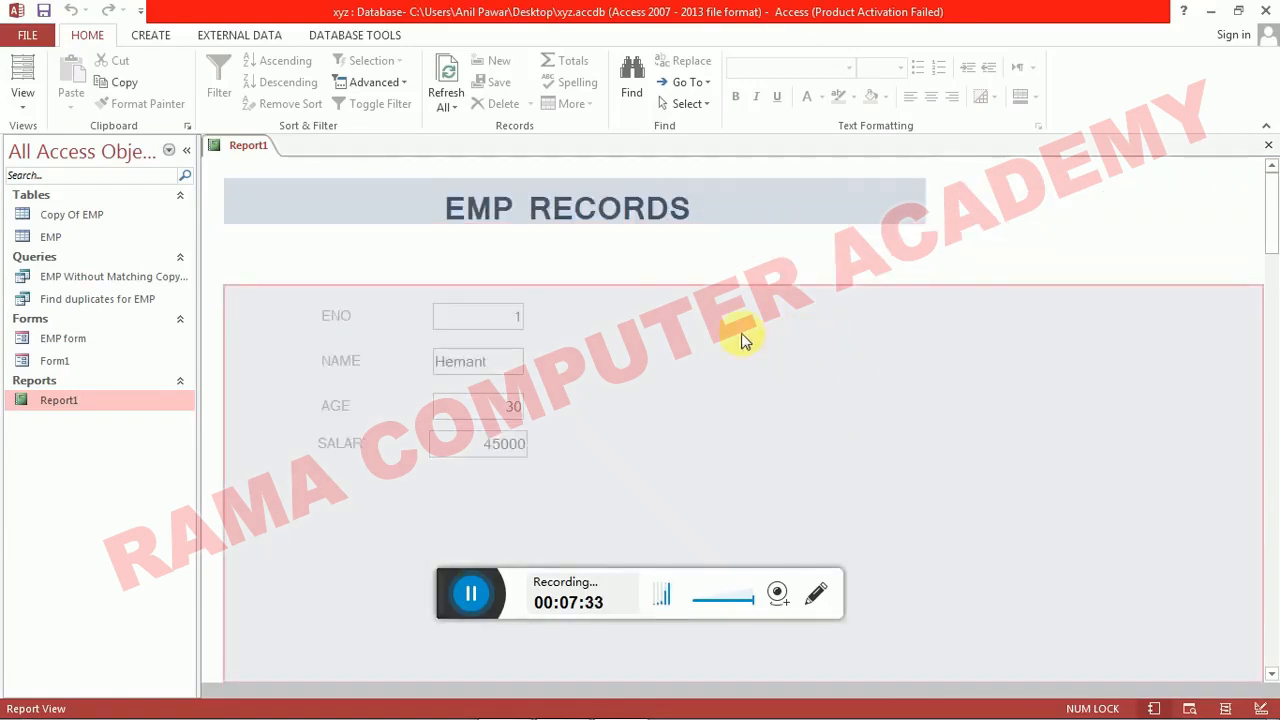
left_click(783, 254)
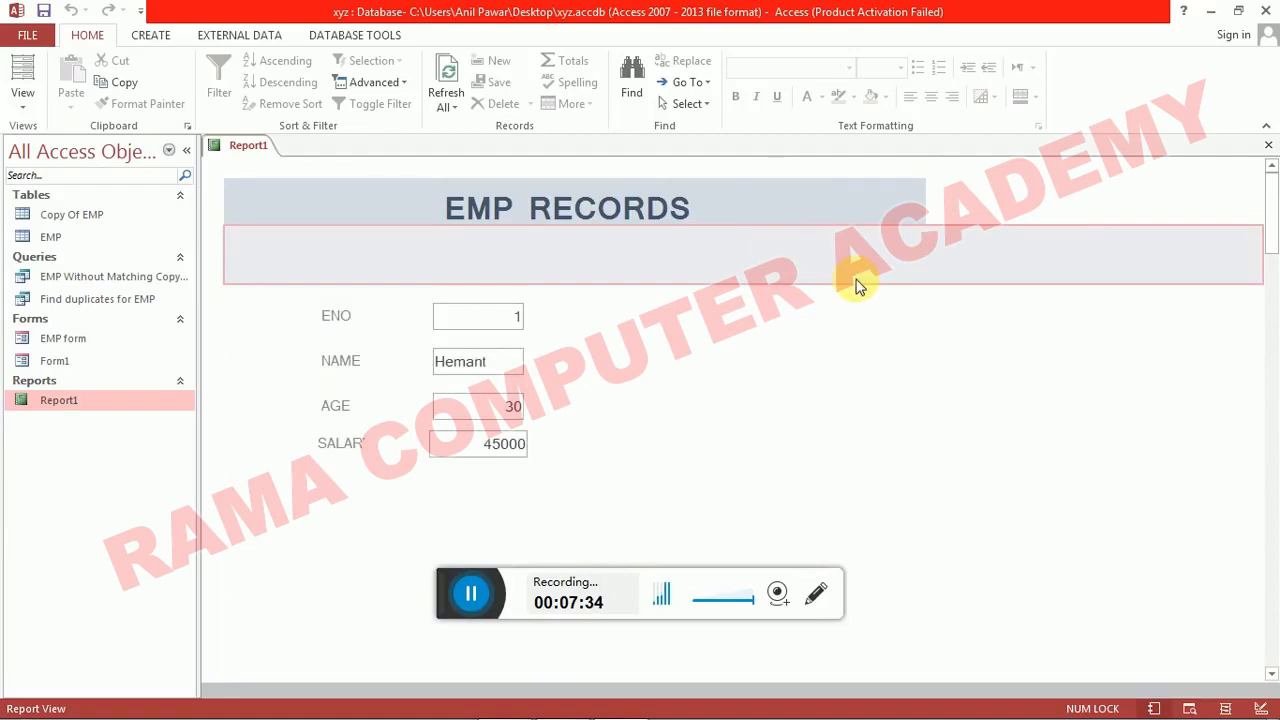
key("ctrl+w")
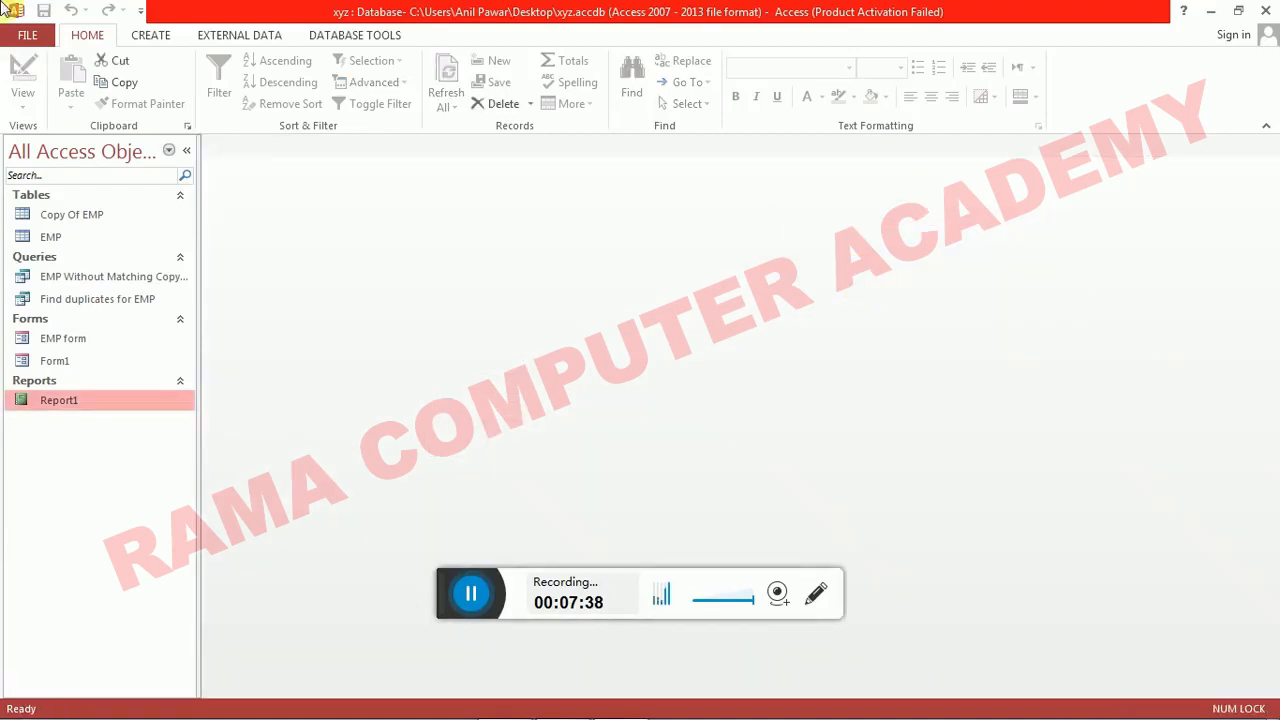
- Start a new report with the Report Wizard, using all fields of the EMP table
left_click(150, 38)
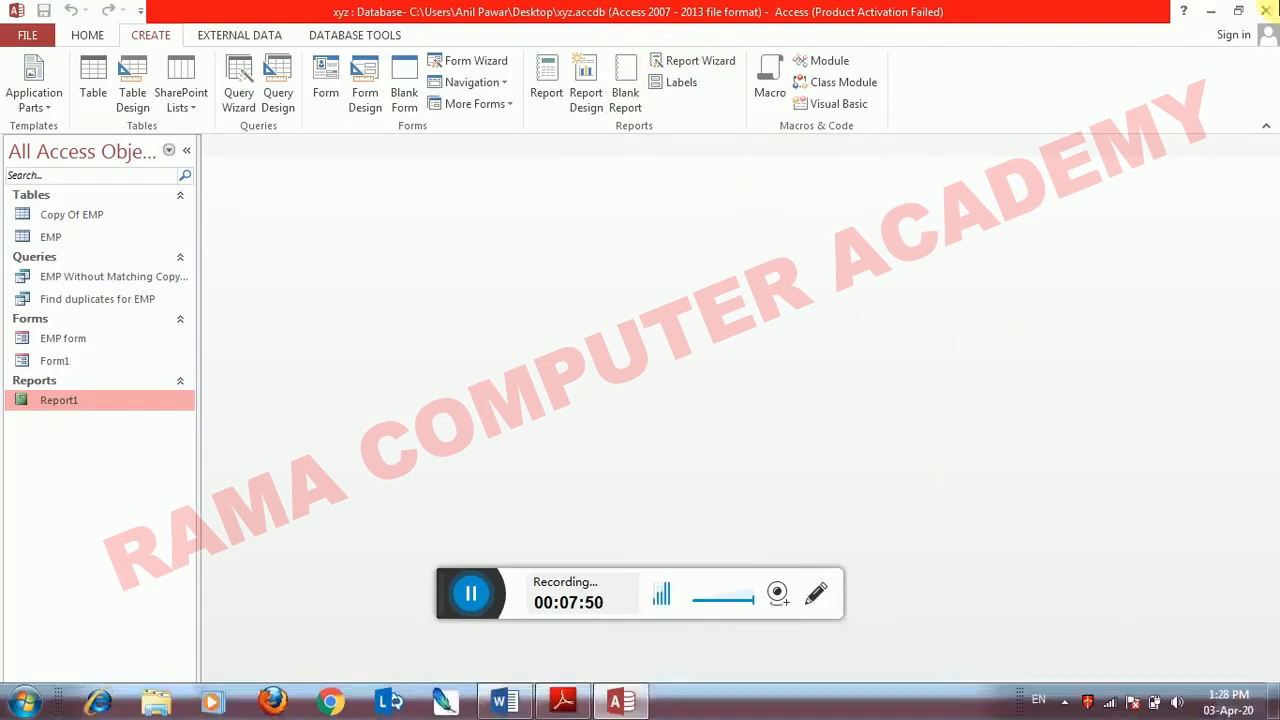
left_click(707, 72)
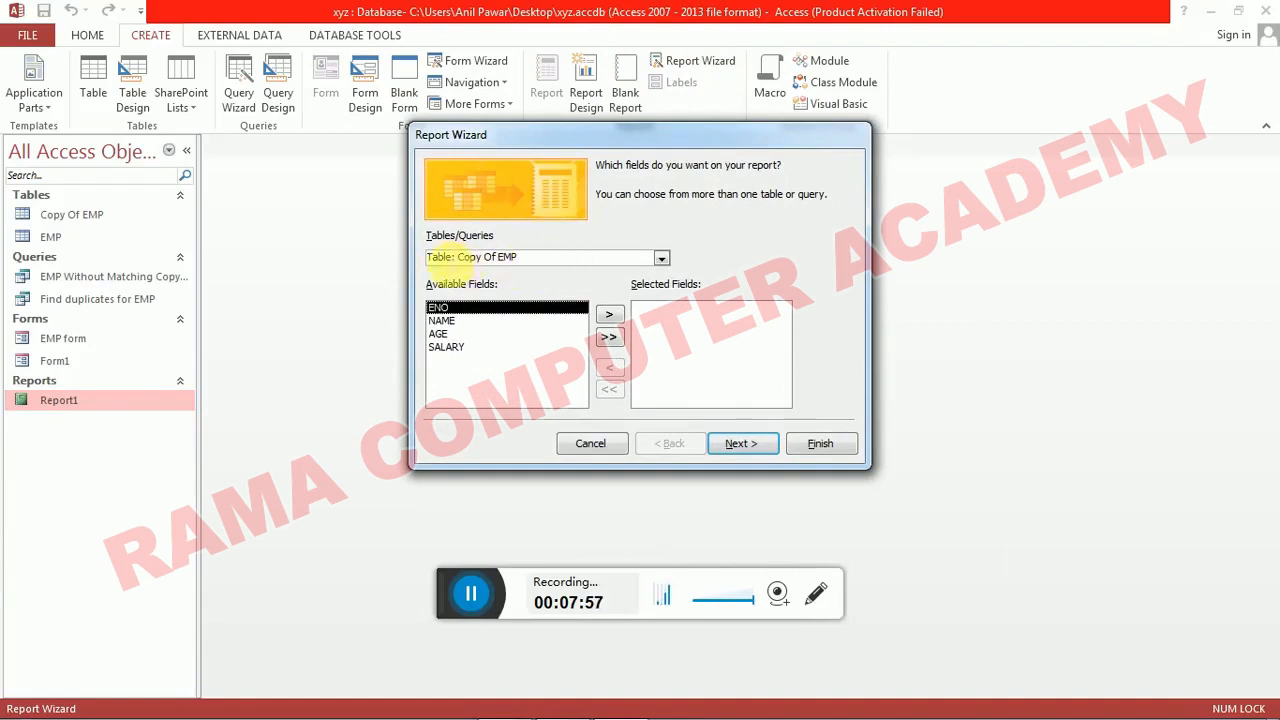
left_click(663, 259)
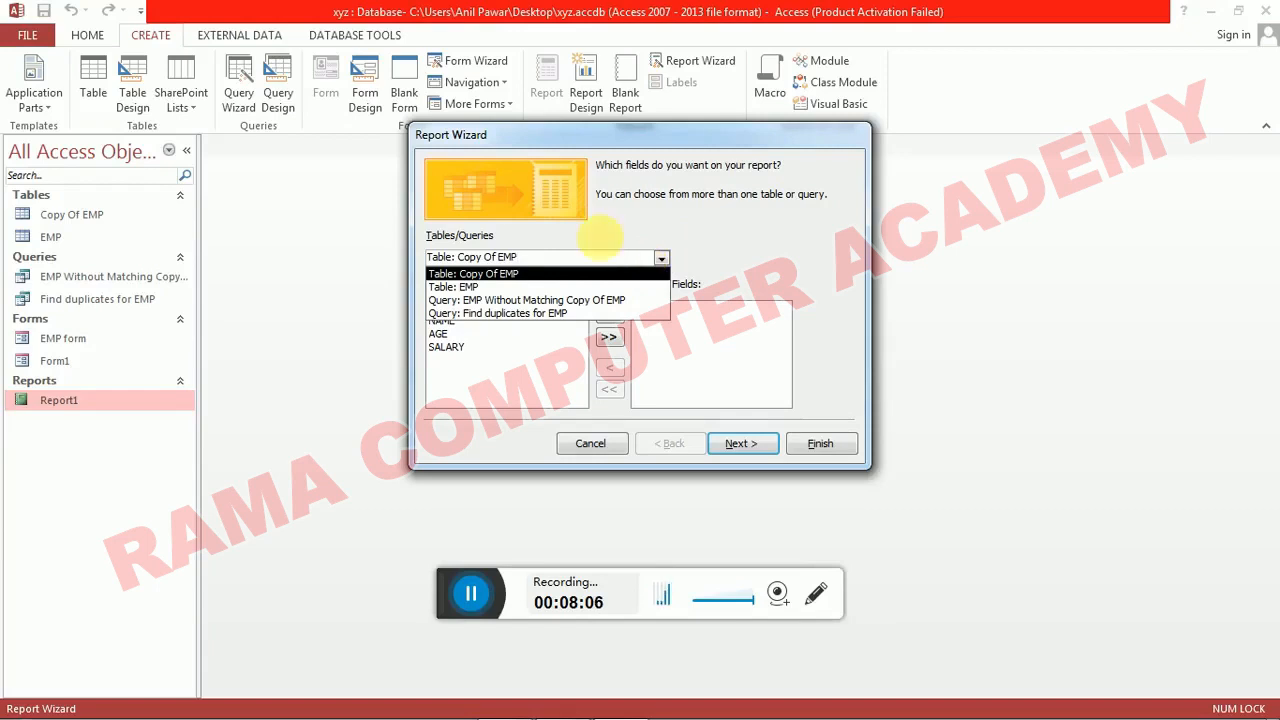
left_click(480, 287)
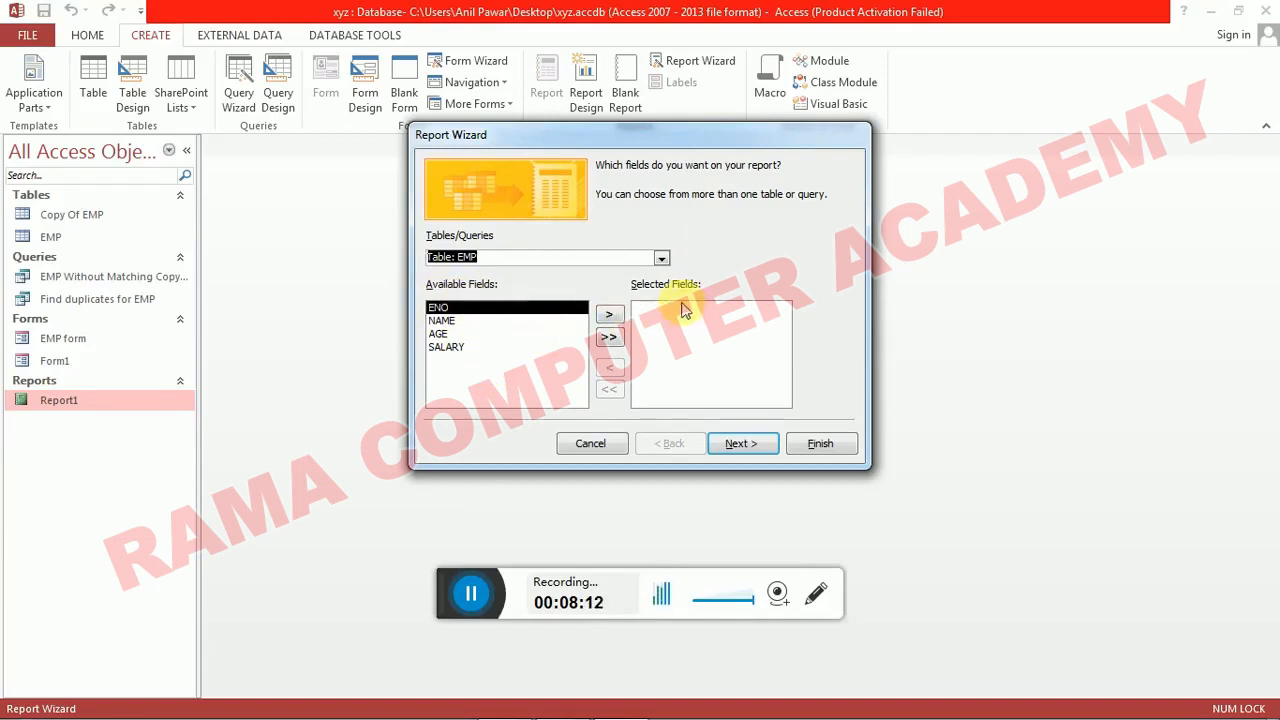
left_click(610, 338)
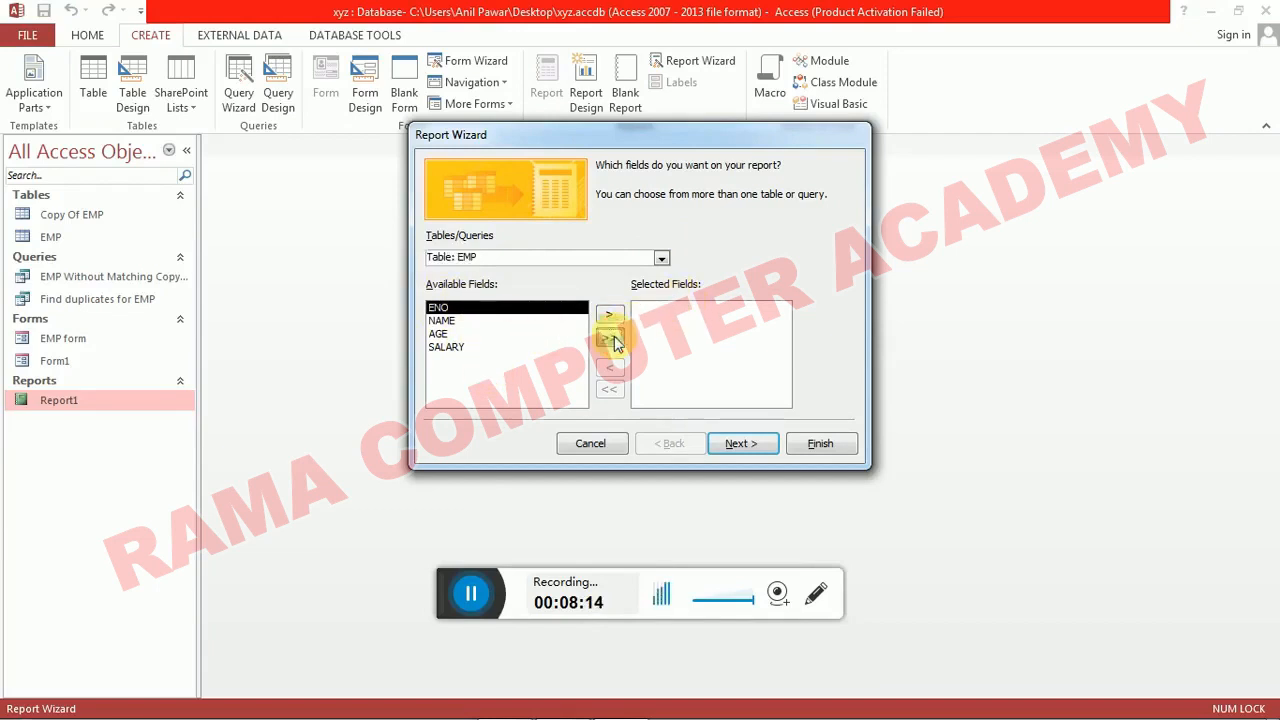
left_click(763, 446)
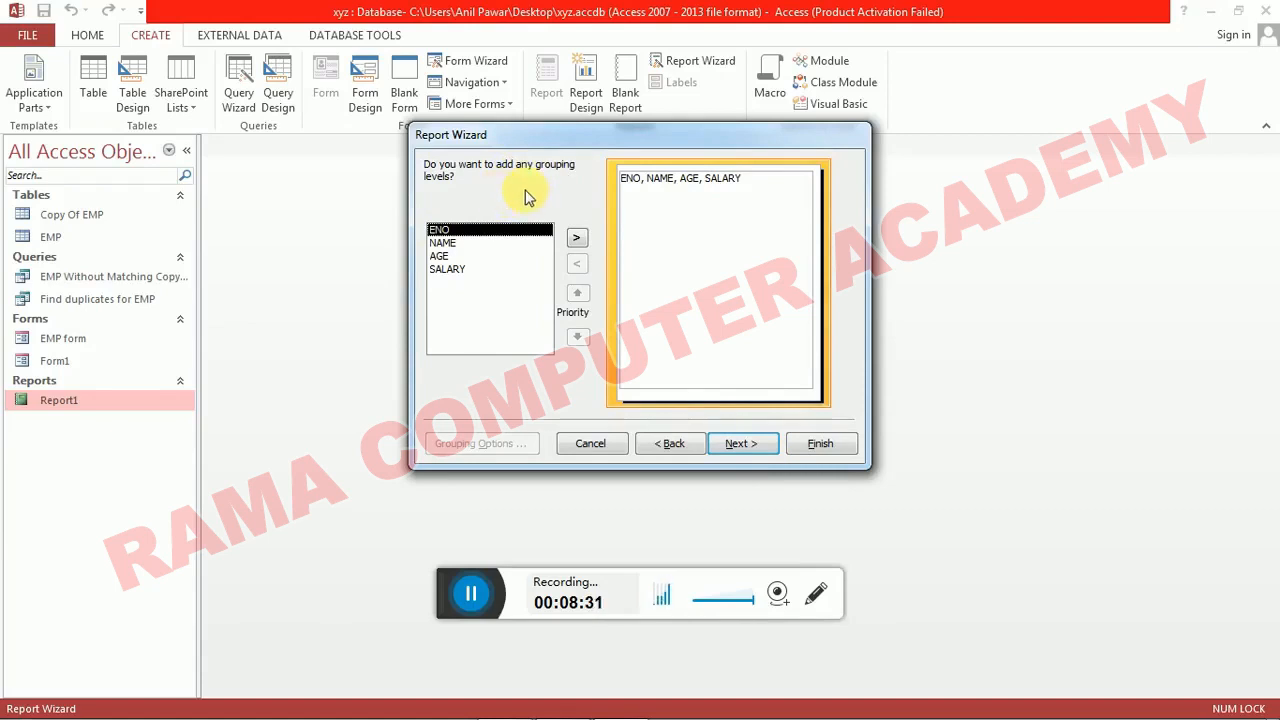
- Group the report by ENO and add a Sum summary for the SALARY field
left_click(577, 240)
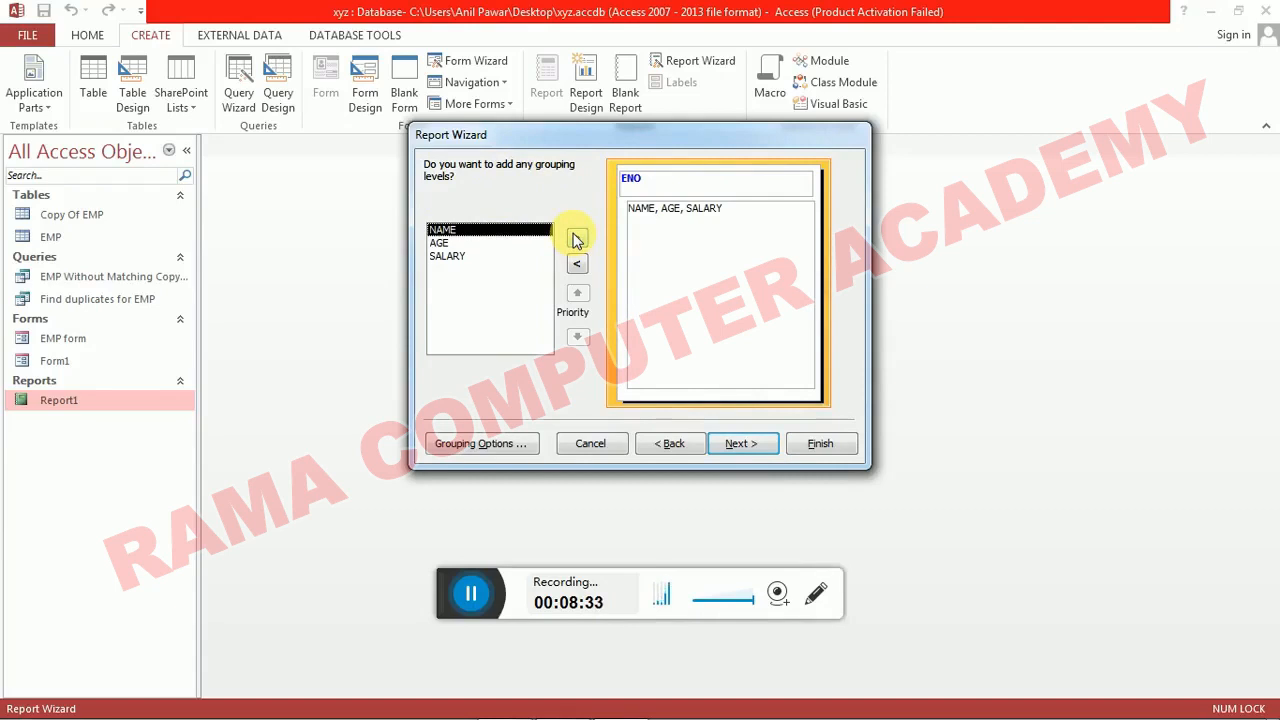
left_click(740, 444)
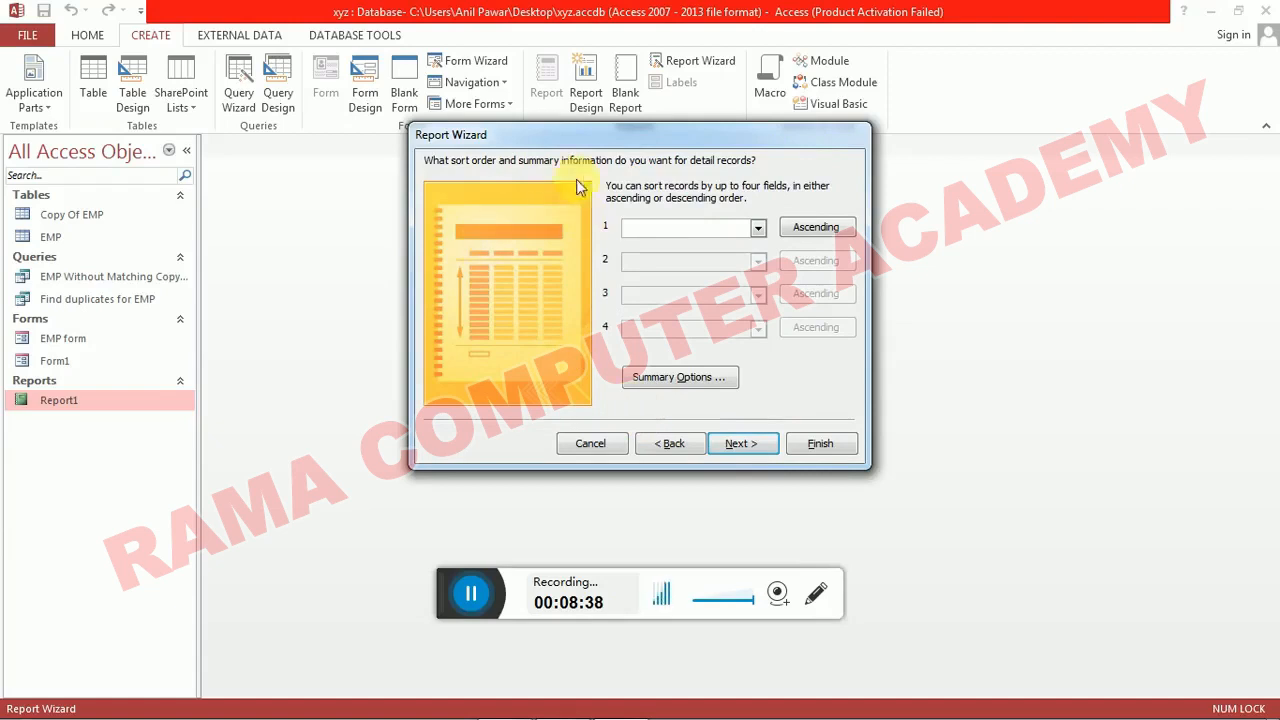
left_click_drag(572, 146, 543, 196)
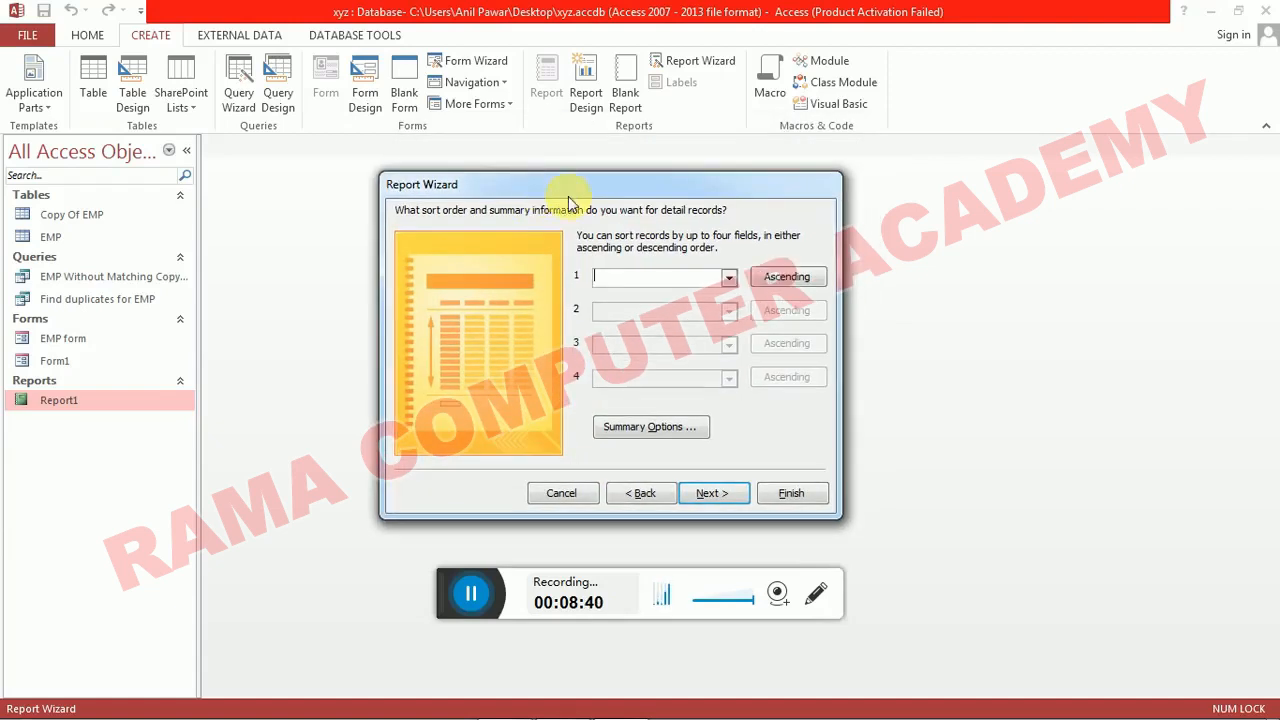
left_click(668, 430)
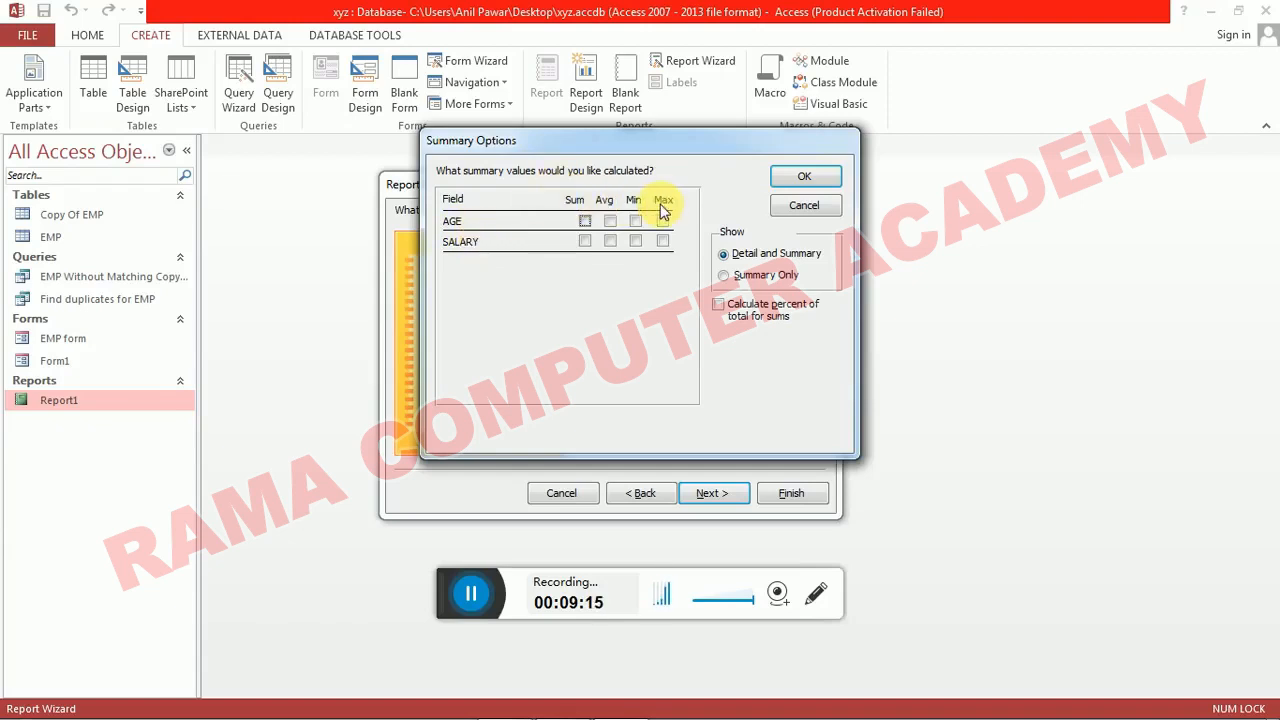
left_click(585, 243)
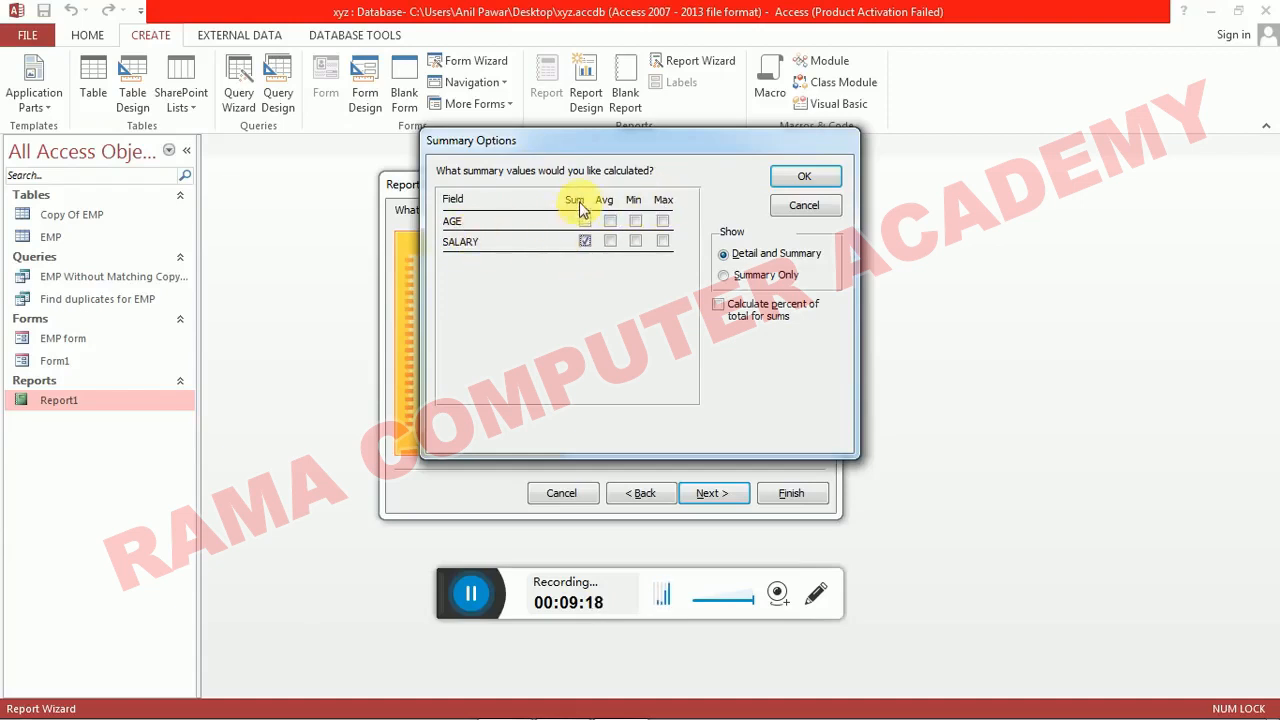
left_click(804, 188)
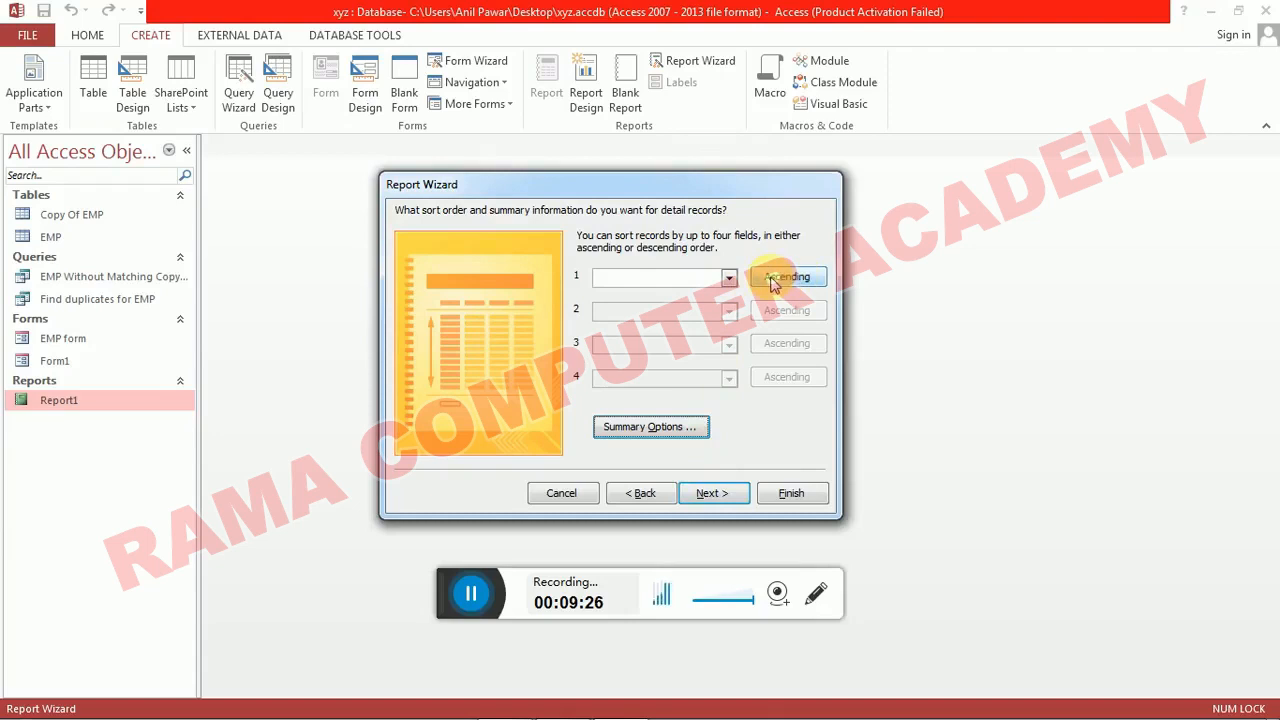
- Sort the records by NAME ascending and finish the wizard with Stepped layout, Portrait orientation and title EMP, previewing the report
left_click(729, 278)
left_click(660, 309)
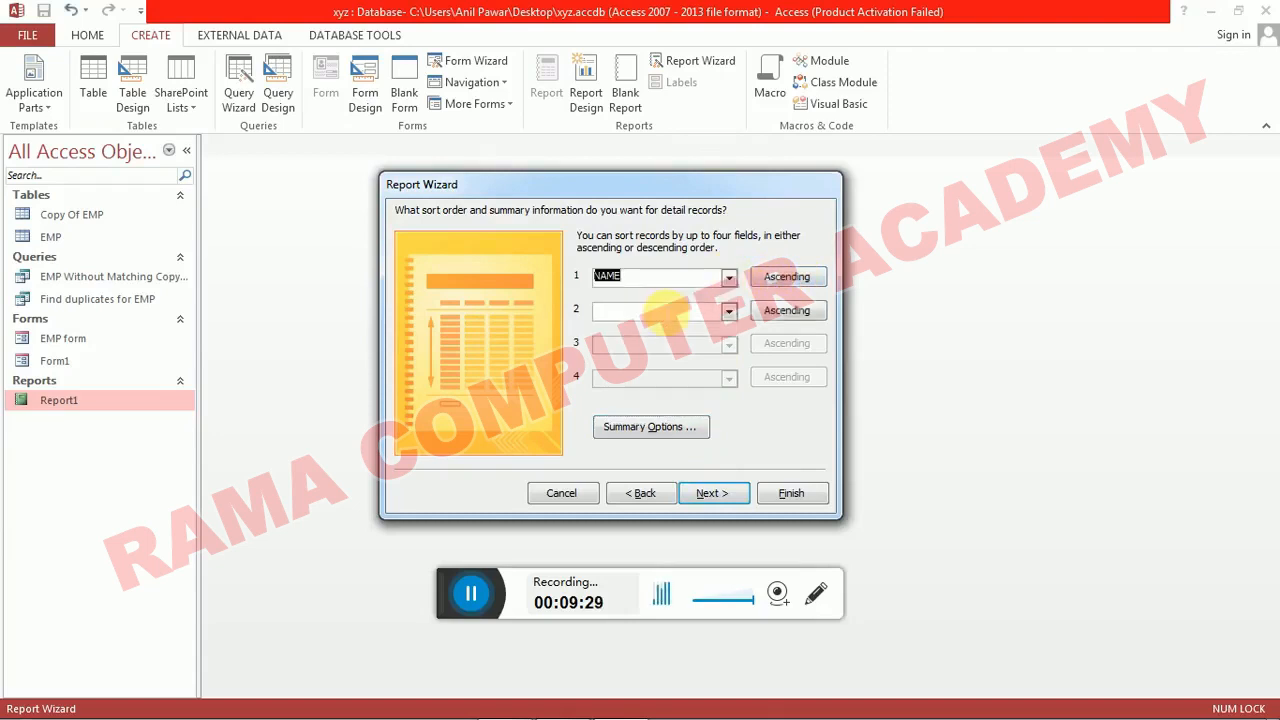
left_click(729, 496)
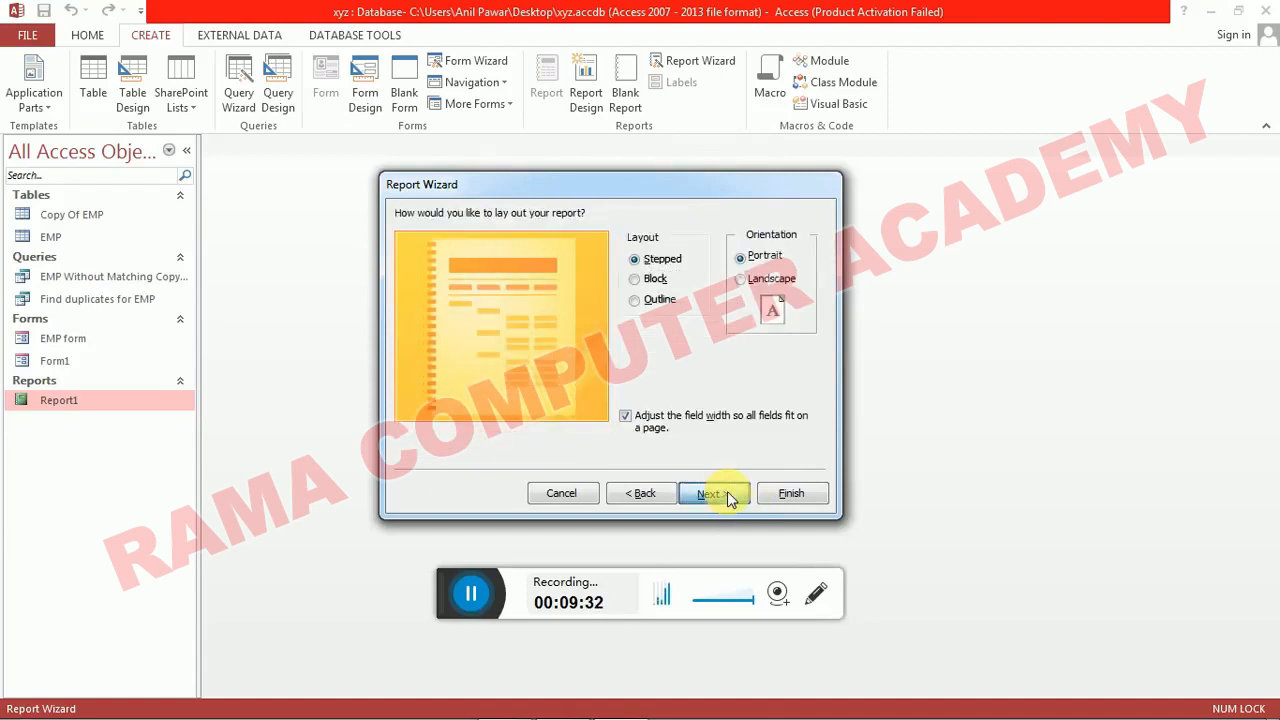
left_click(729, 496)
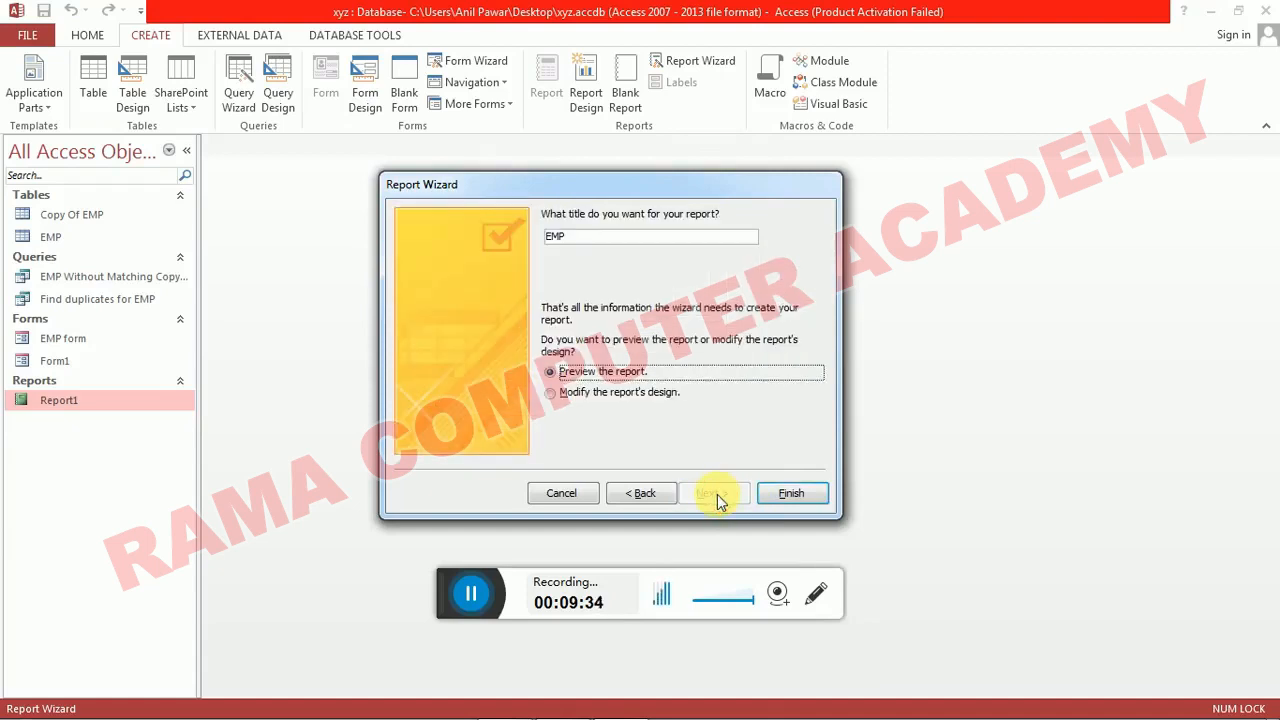
left_click(792, 494)
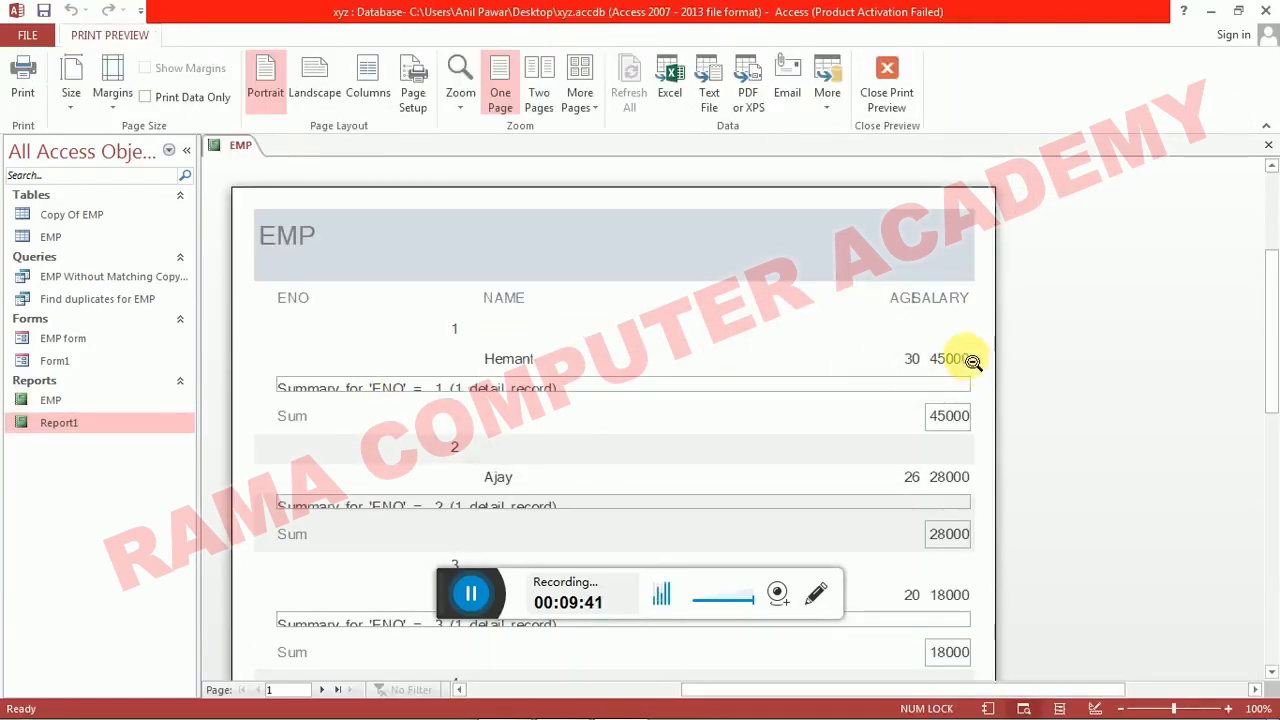
- Examine the employee records, salary sums and grand total on both pages of the EMP report preview
scroll(966, 348, "down", 5)
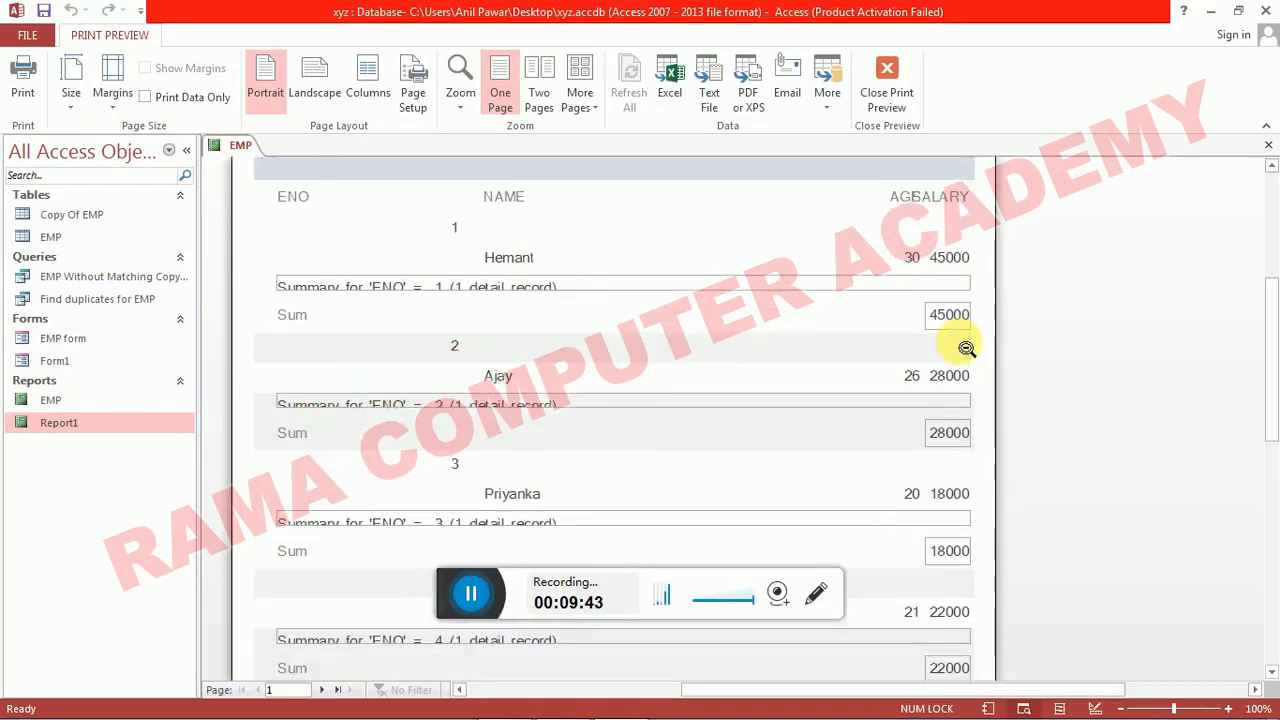
scroll(966, 348, "down", 5)
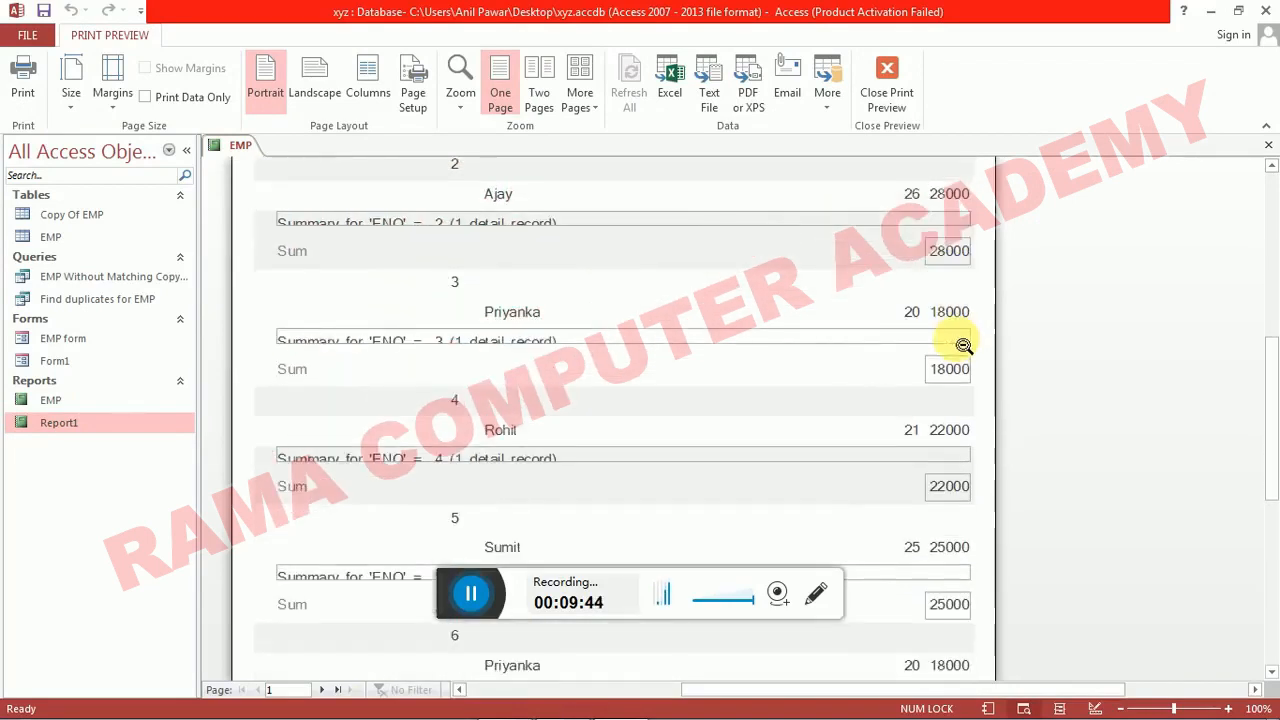
scroll(963, 345, "up", 2)
scroll(963, 345, "down", 5)
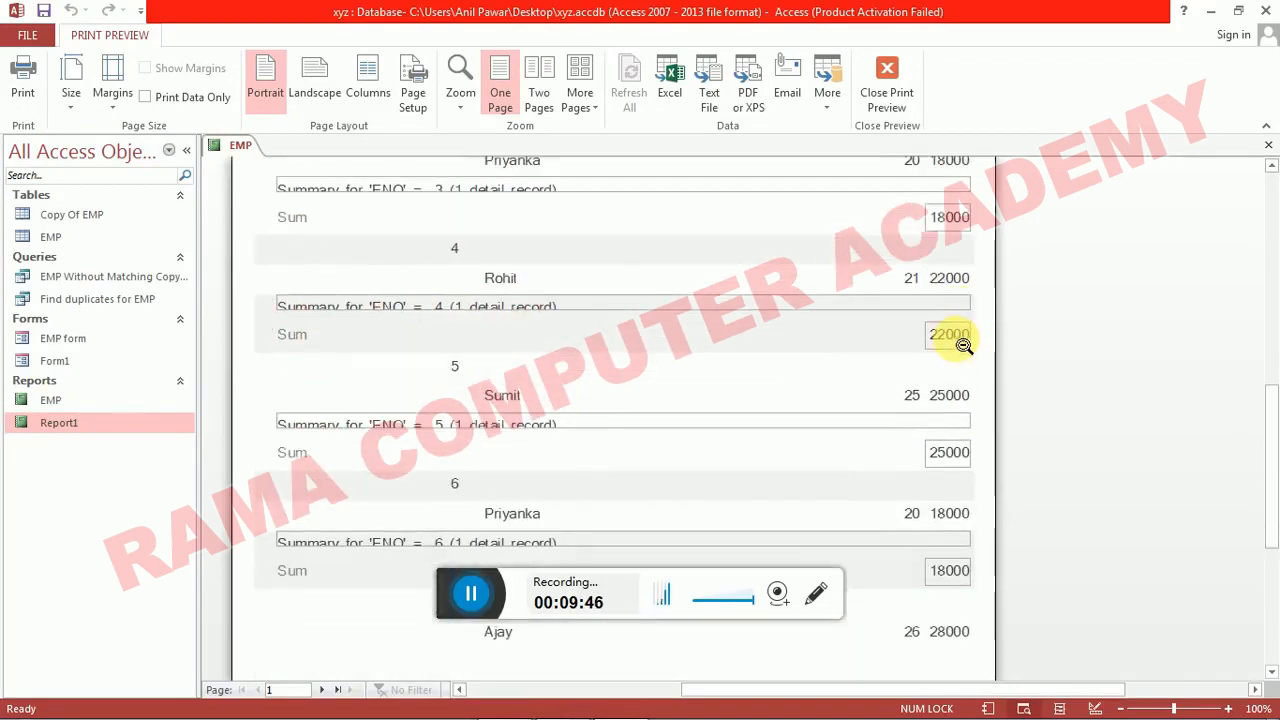
scroll(963, 345, "down", 2)
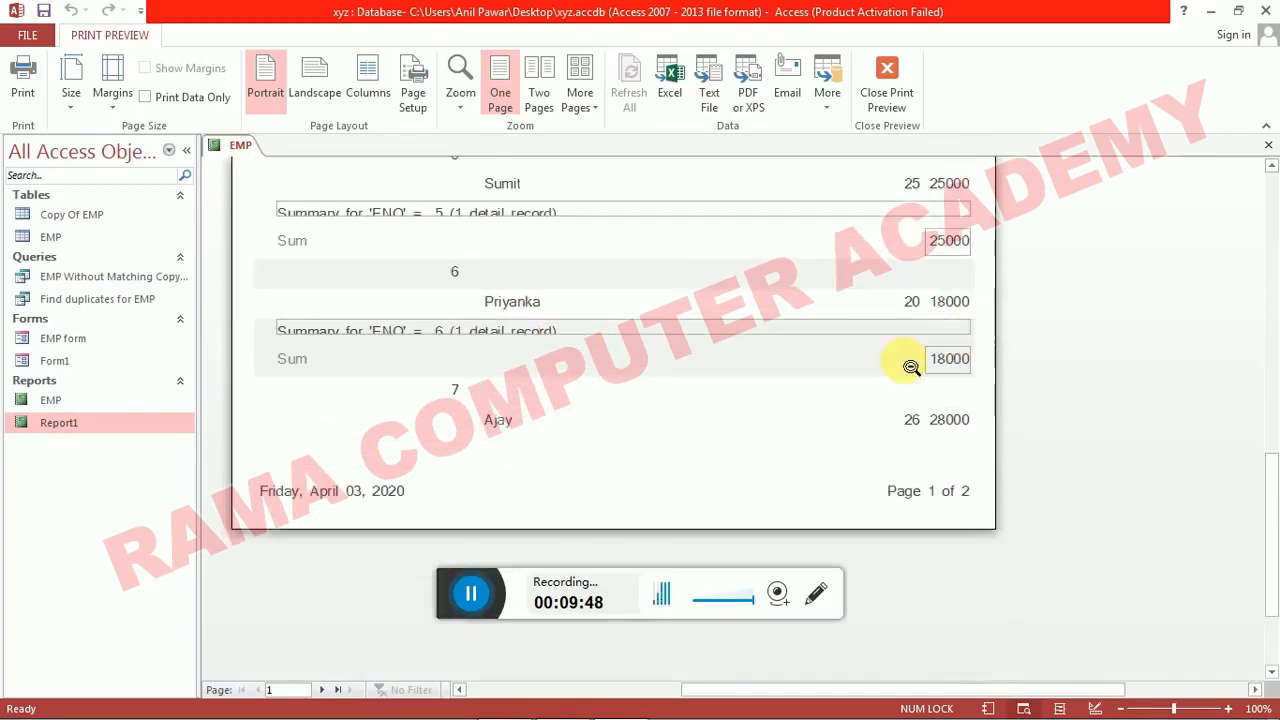
scroll(870, 465, "down", 1)
scroll(760, 475, "down", 3)
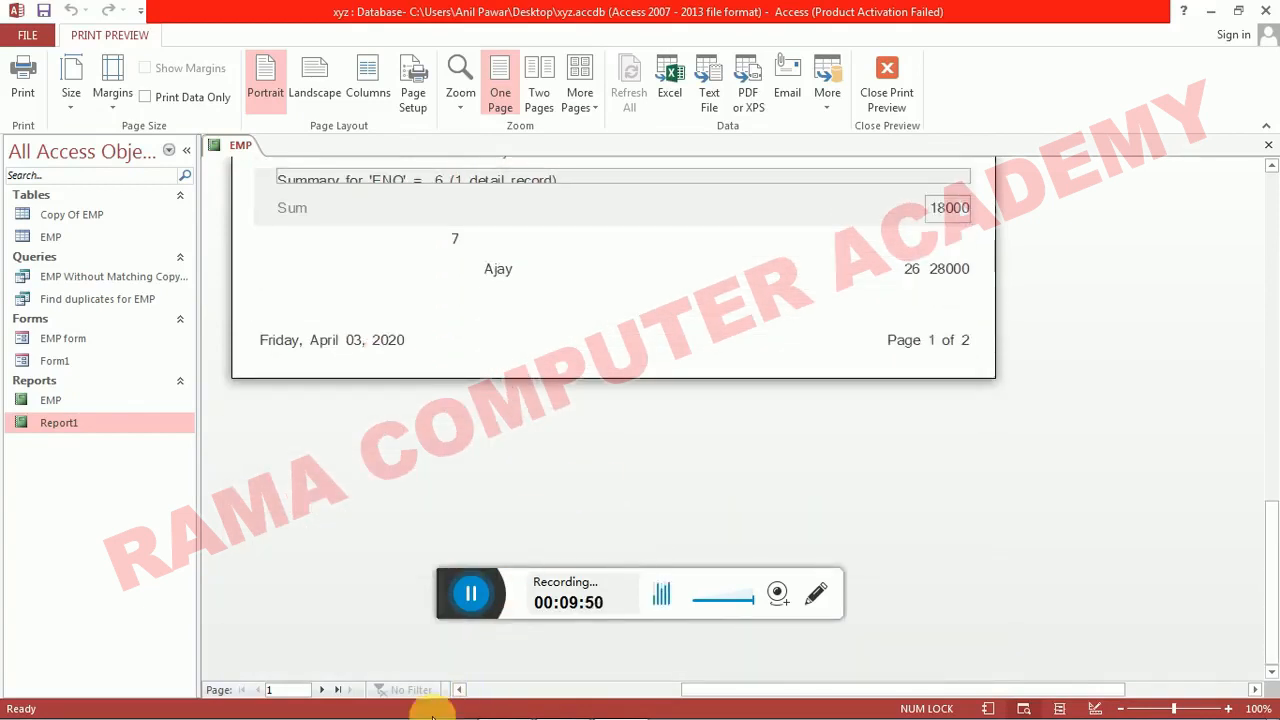
left_click(323, 689)
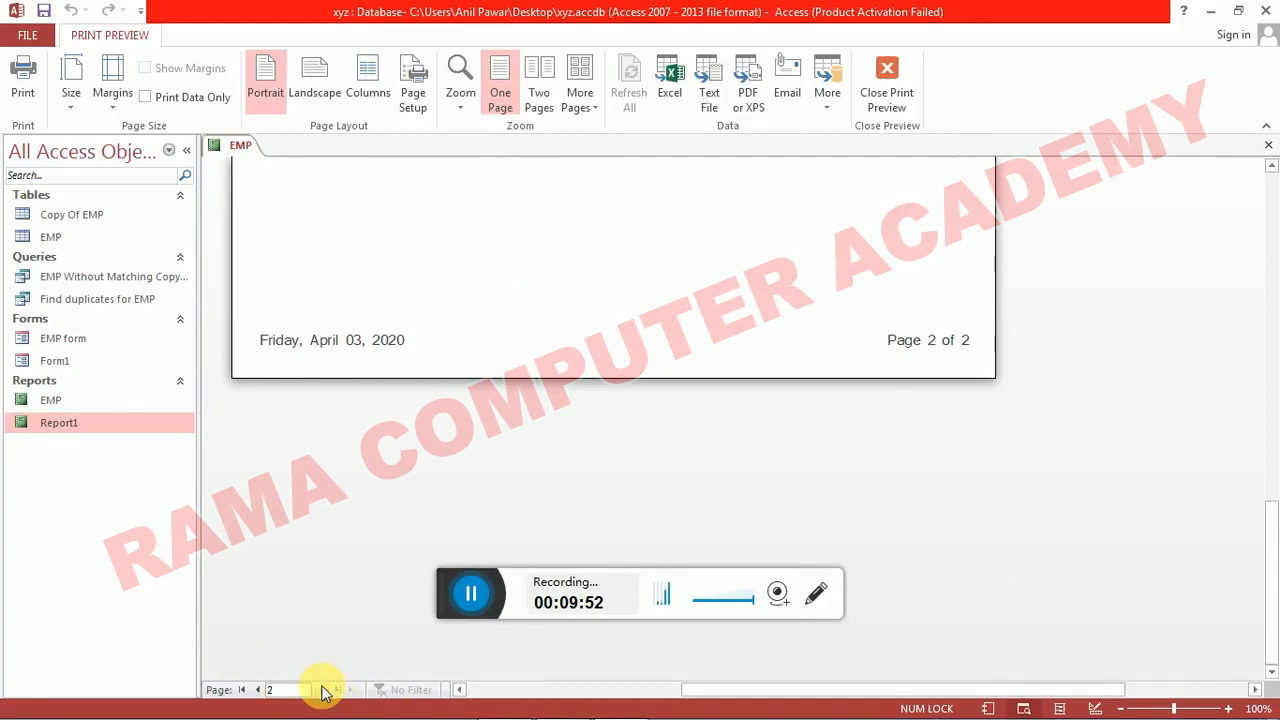
scroll(755, 420, "up", 5)
scroll(748, 391, "up", 5)
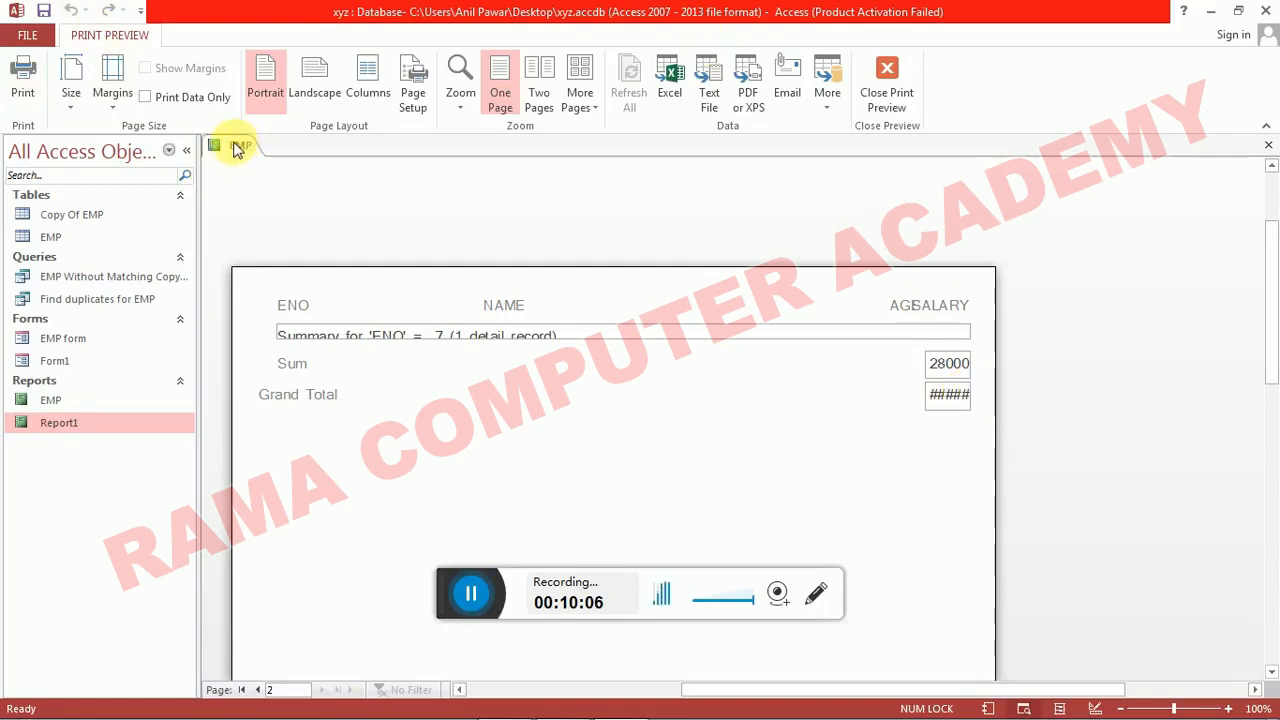
- Open the EMP report in Design View and widen the report area to about 8.7 inches
right_click(49, 403)
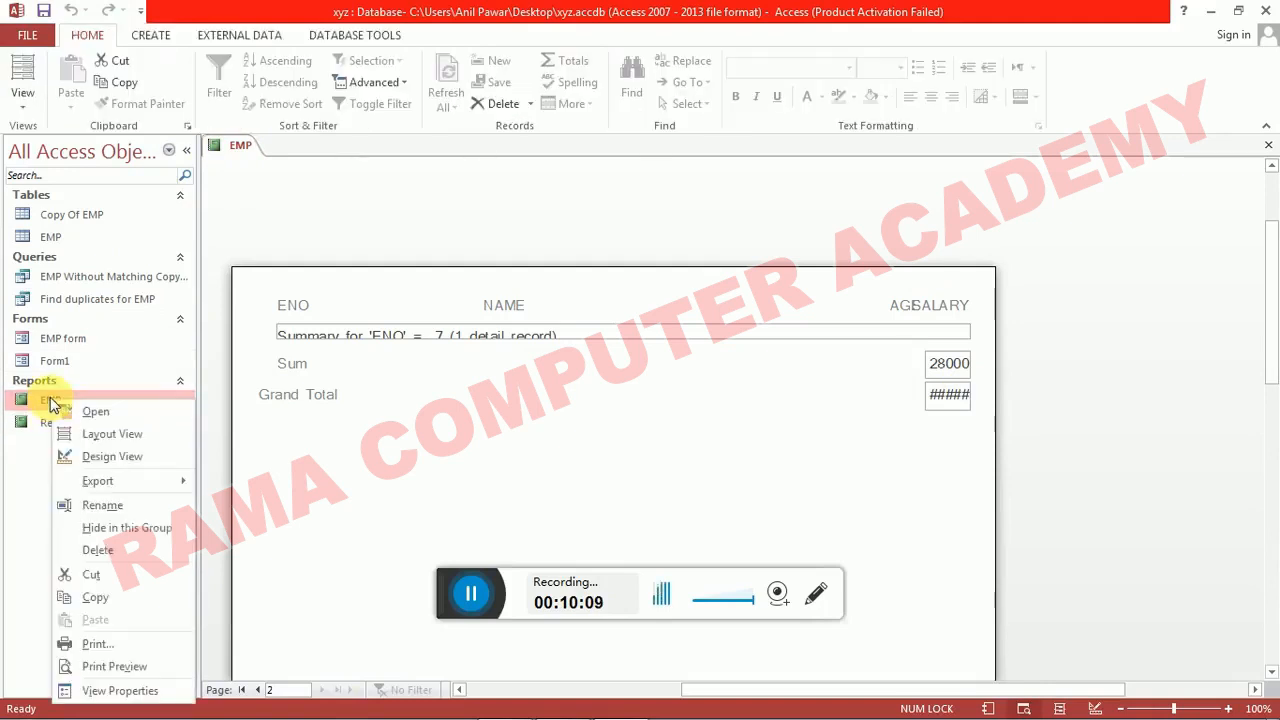
left_click(135, 462)
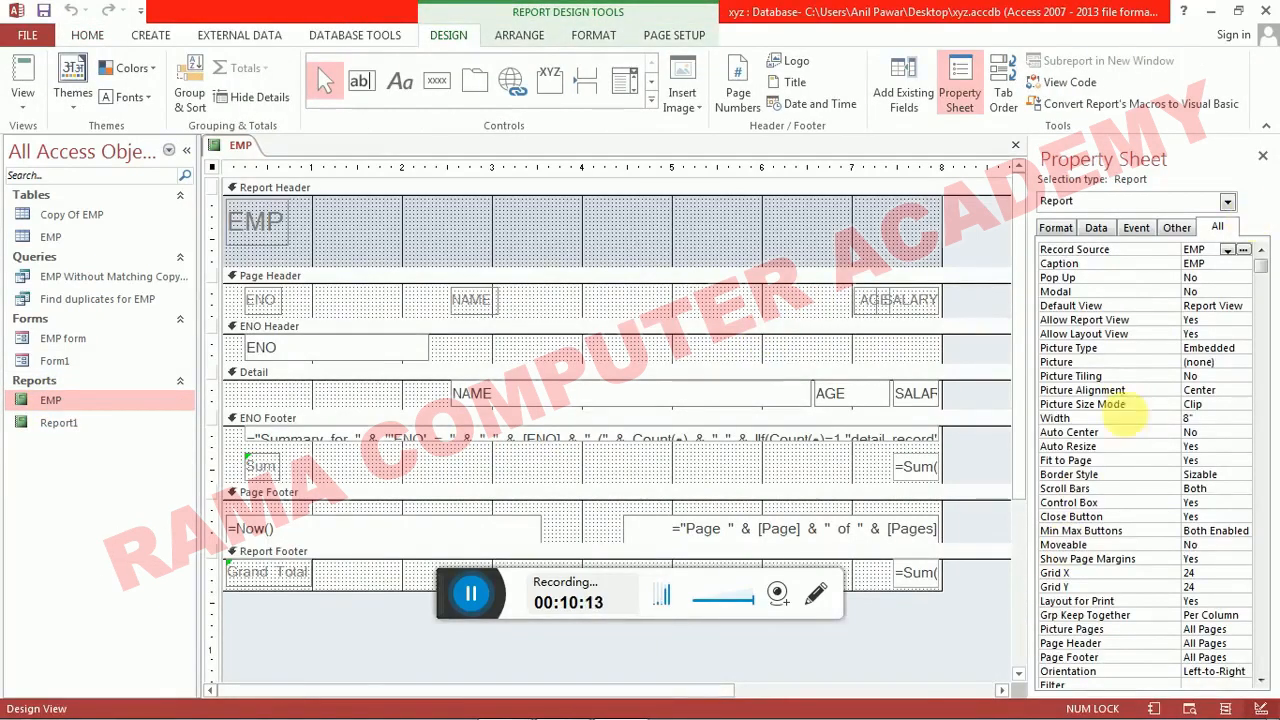
left_click_drag(943, 206, 1006, 206)
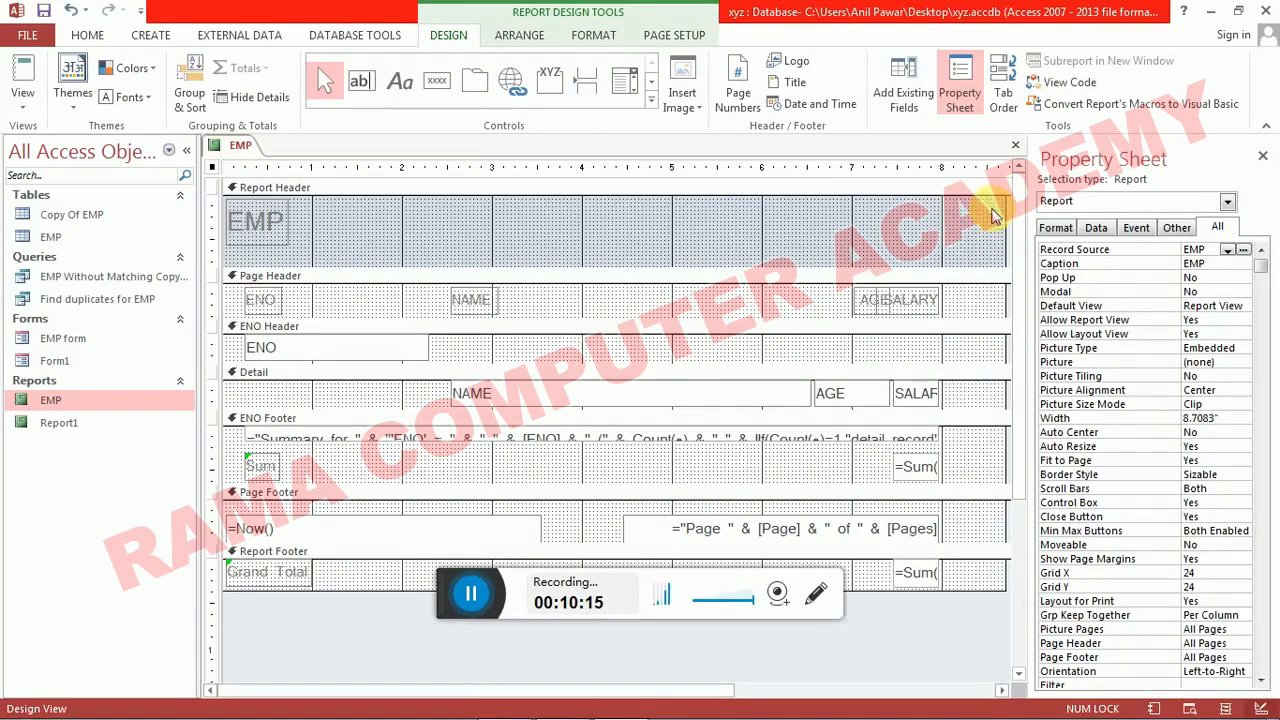
- Widen the SALARY grand total box in the report footer to about 1.2 inches, and close the report with its changes saved
left_click(944, 582)
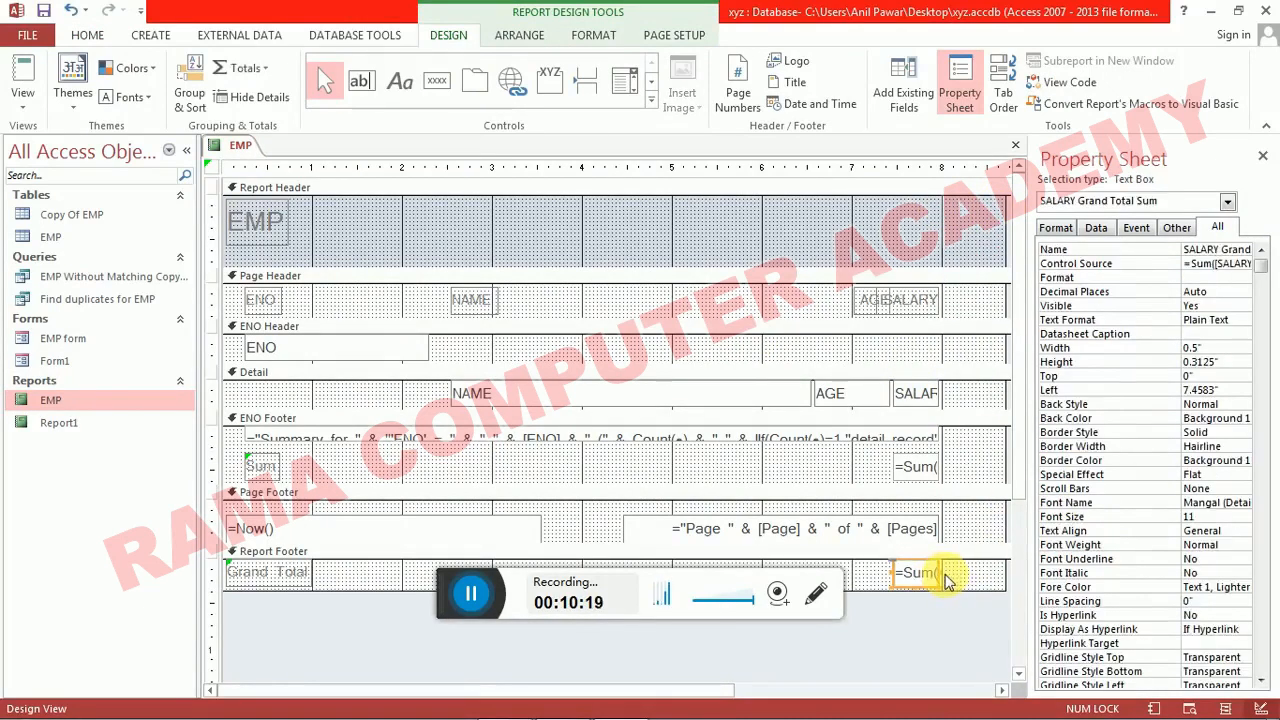
left_click_drag(942, 574, 978, 575)
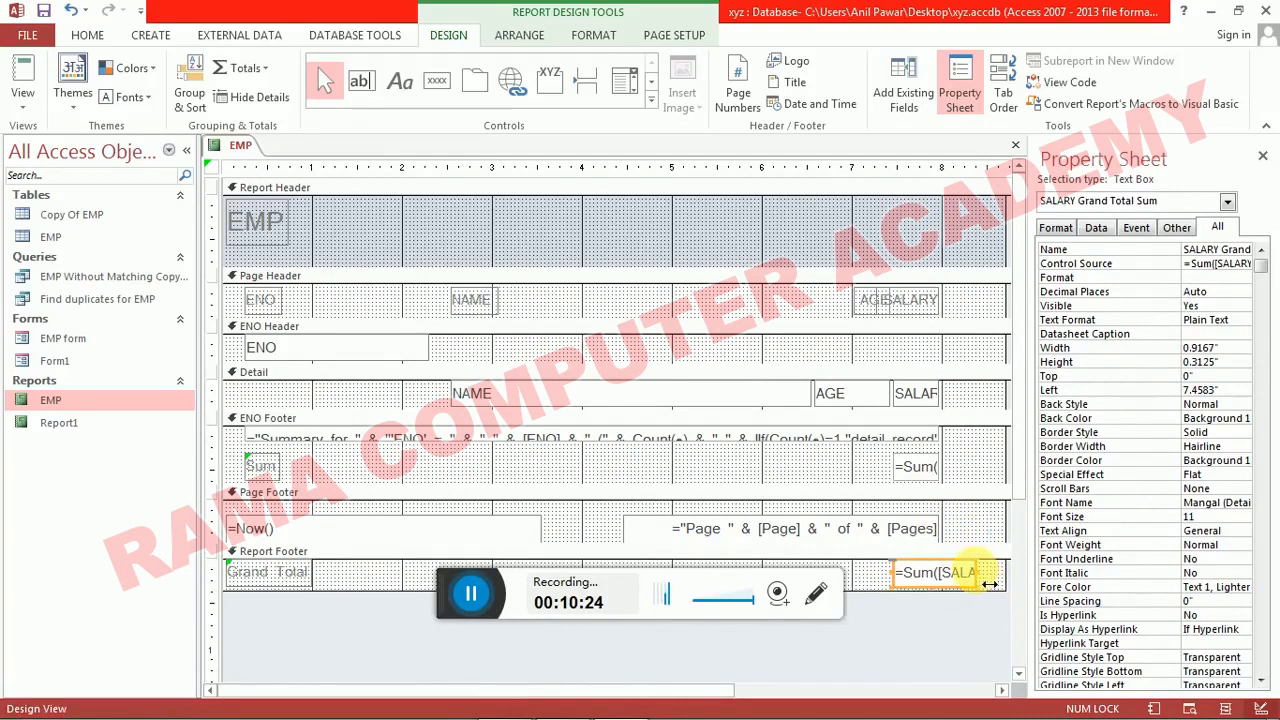
mouse_move(989, 584)
left_mouse_down()
mouse_move(1018, 584)
mouse_move(1000, 584)
left_mouse_up()
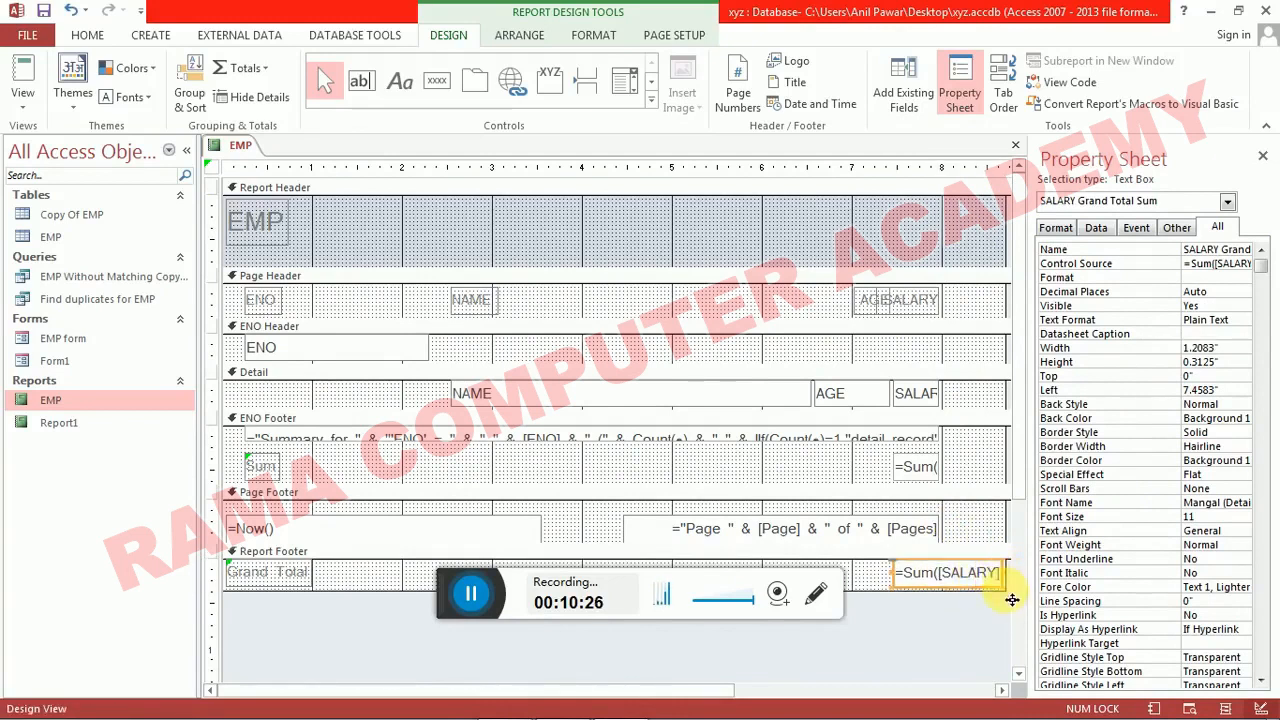
key("ctrl+w")
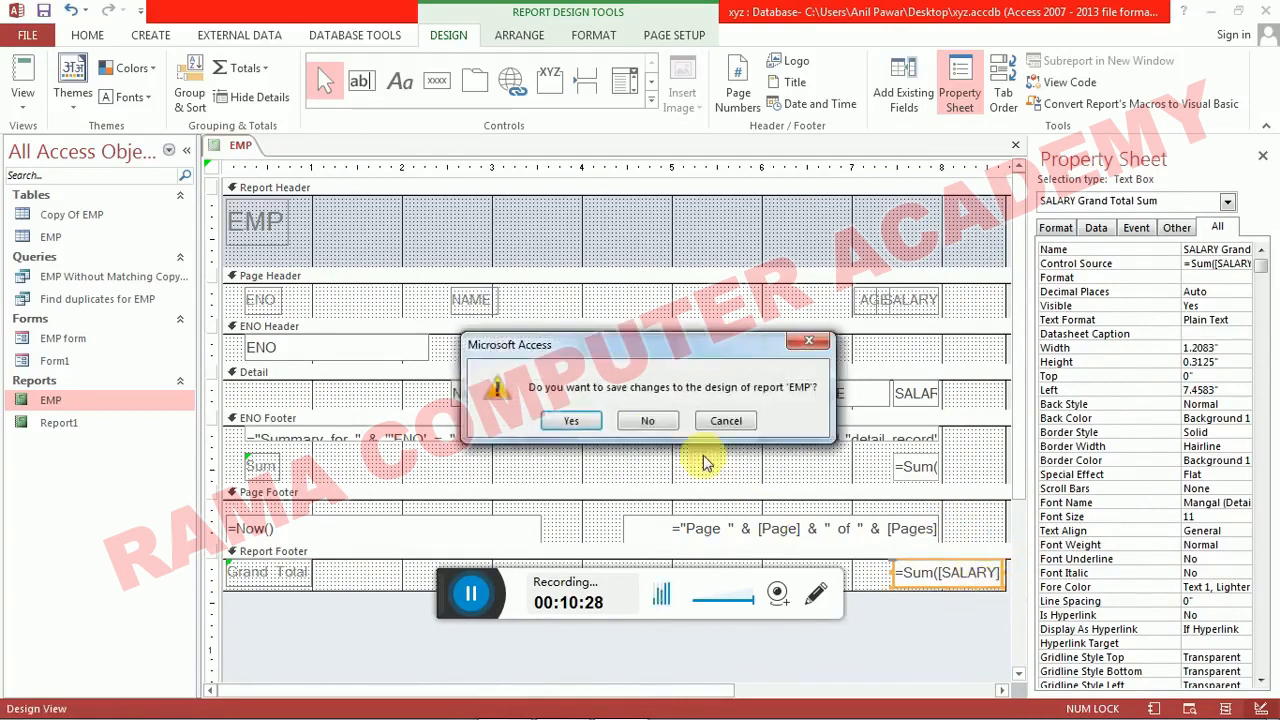
left_click(578, 421)
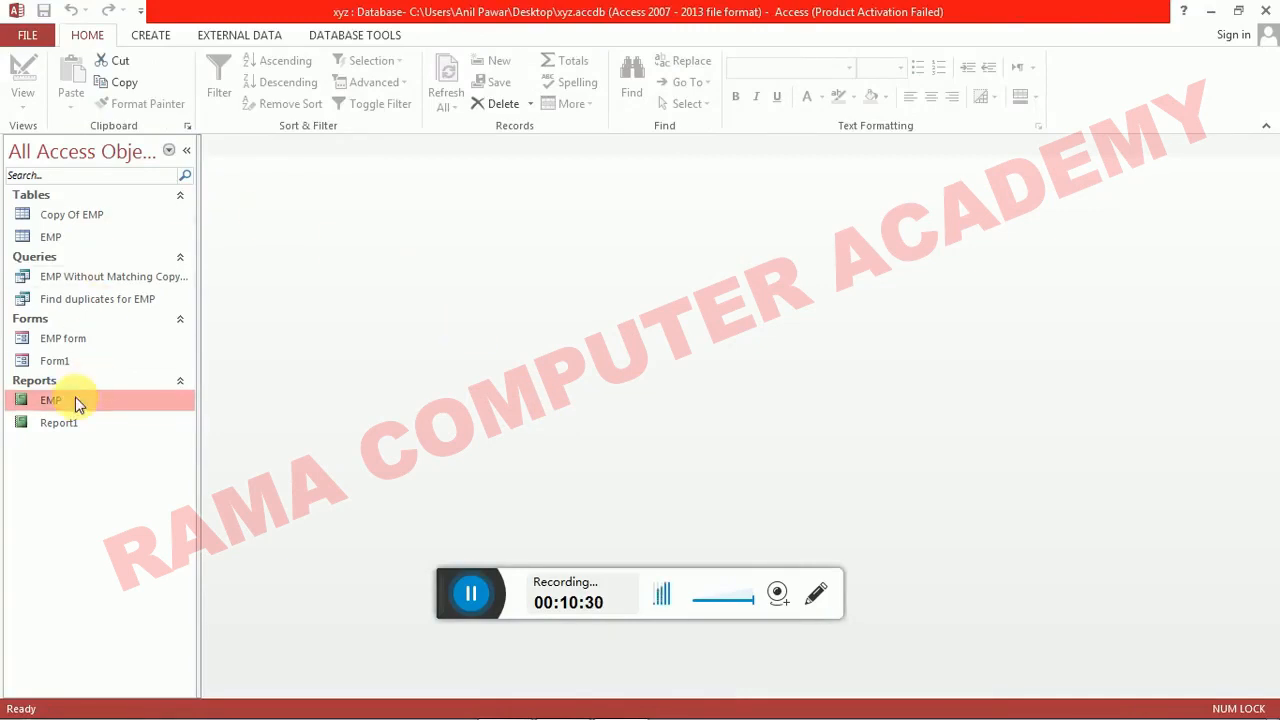
- Open the EMP report in Report View and check the Grand Total value at the end of the report
double_click(75, 402)
scroll(790, 360, "down", 2)
scroll(830, 390, "down", 5)
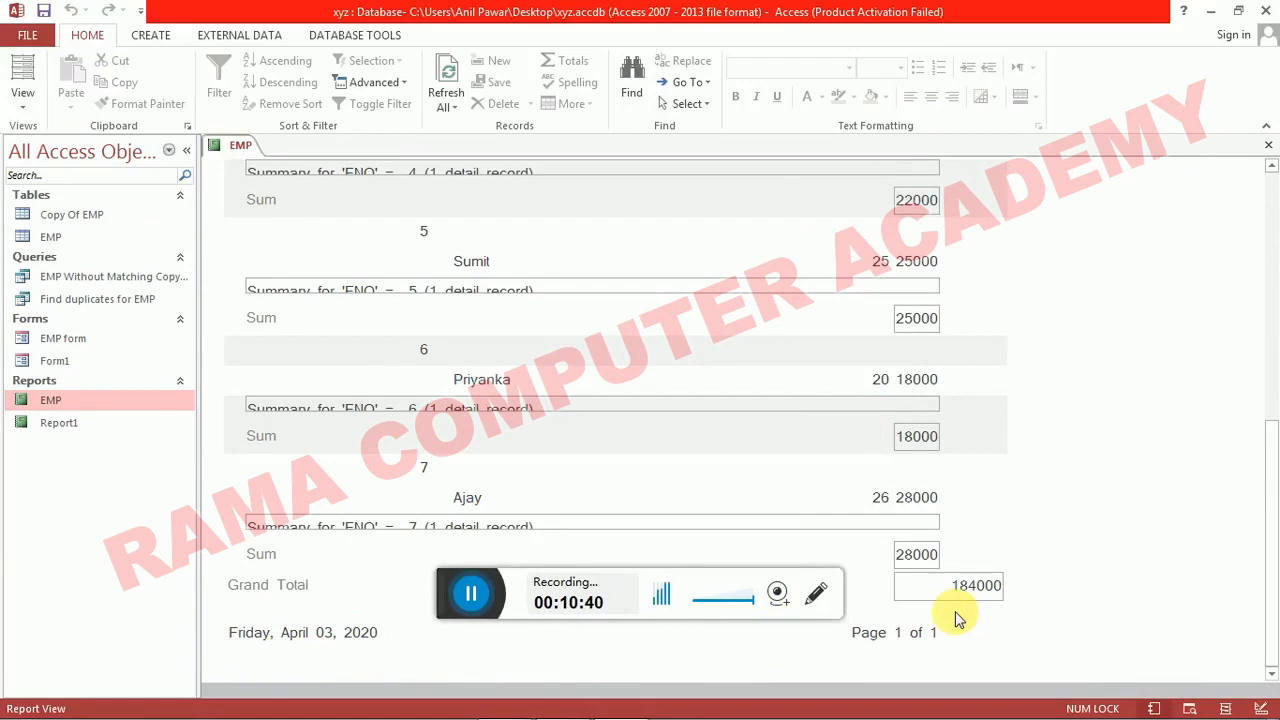
left_click_drag(952, 586, 1020, 594)
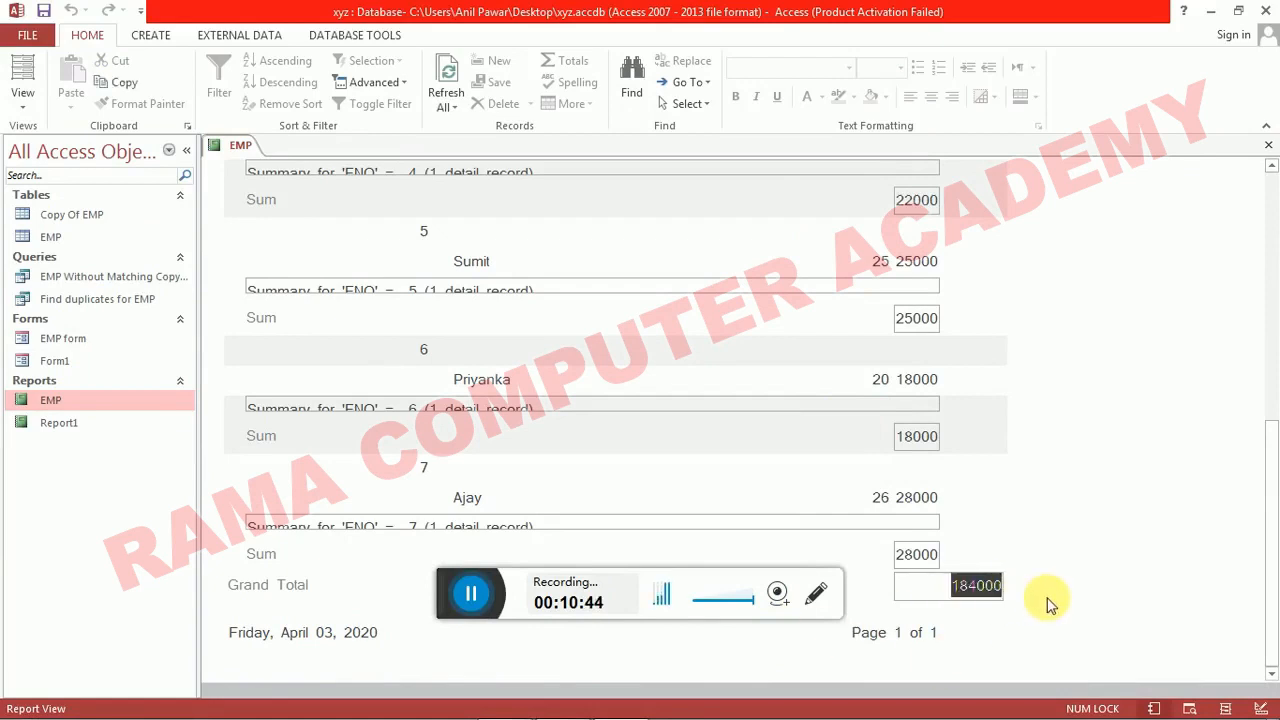